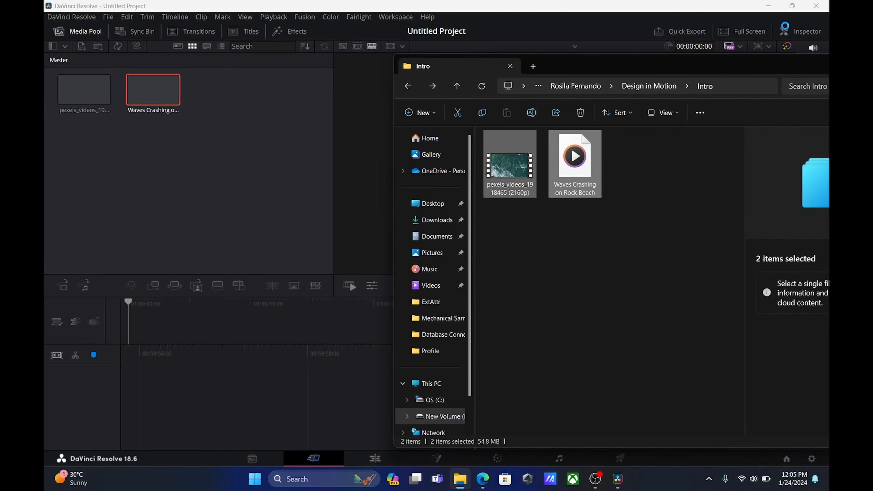
Close the file window and place the ocean video and the Waves Crashing audio at the start of a new timeline.
{"action": "left_click_drag", "start_coordinate": [602, 72], "coordinate": [520, 65]}
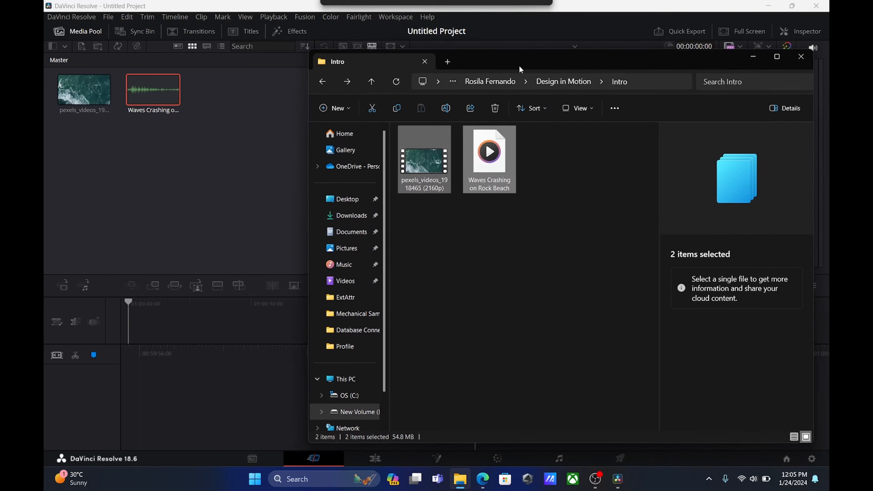
{"action": "left_click", "coordinate": [800, 59]}
{"action": "left_click_drag", "start_coordinate": [84, 90], "coordinate": [557, 394]}
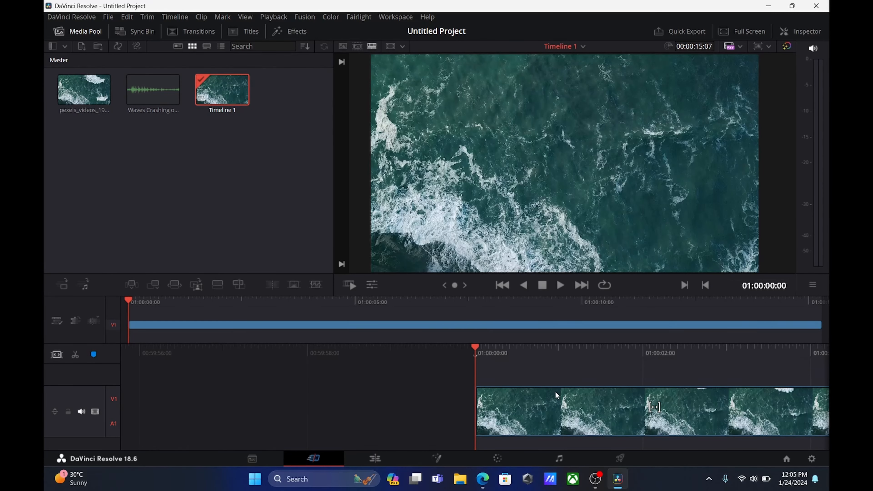
{"action": "left_click_drag", "start_coordinate": [141, 95], "coordinate": [472, 440]}
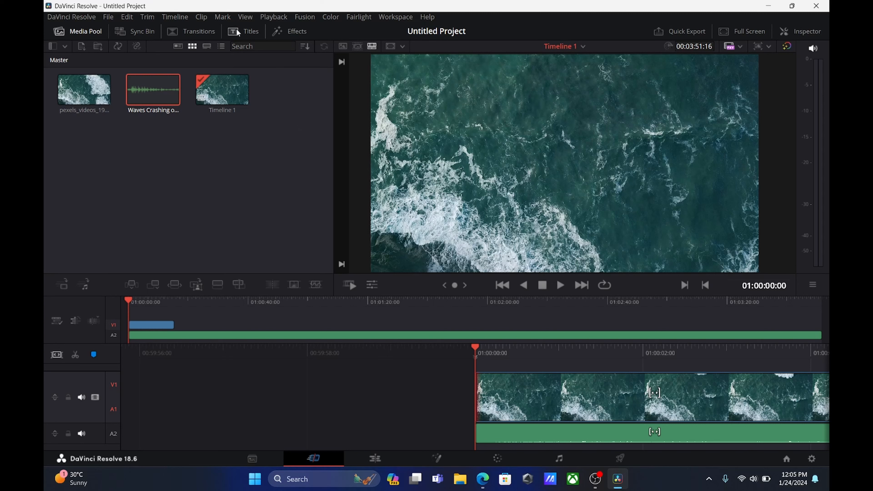
Add a Fade On title on a track above the ocean video, starting at the beginning of the timeline.
{"action": "left_click", "coordinate": [252, 31]}
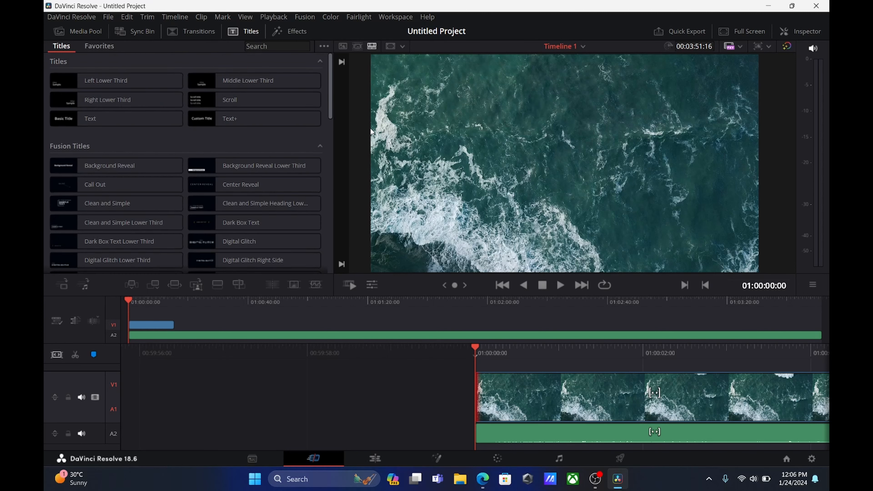
{"action": "scroll", "coordinate": [328, 133], "scroll_direction": "down", "scroll_amount": 3}
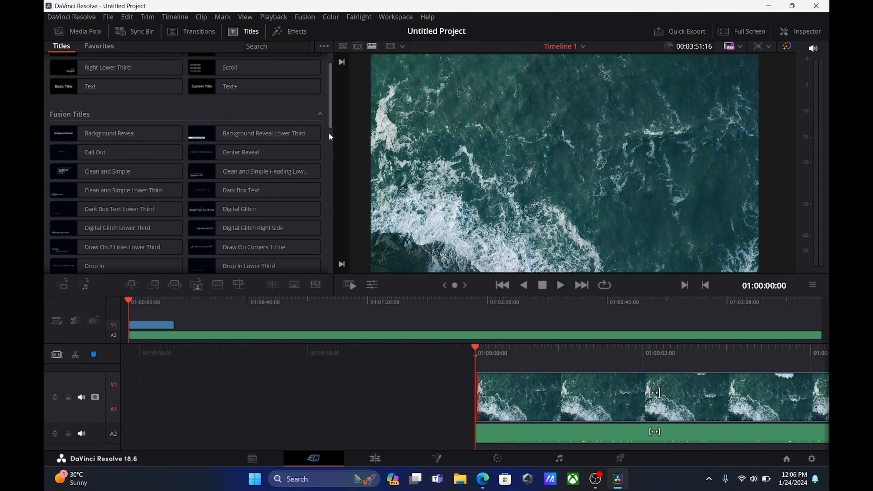
{"action": "left_click_drag", "start_coordinate": [122, 258], "coordinate": [517, 378]}
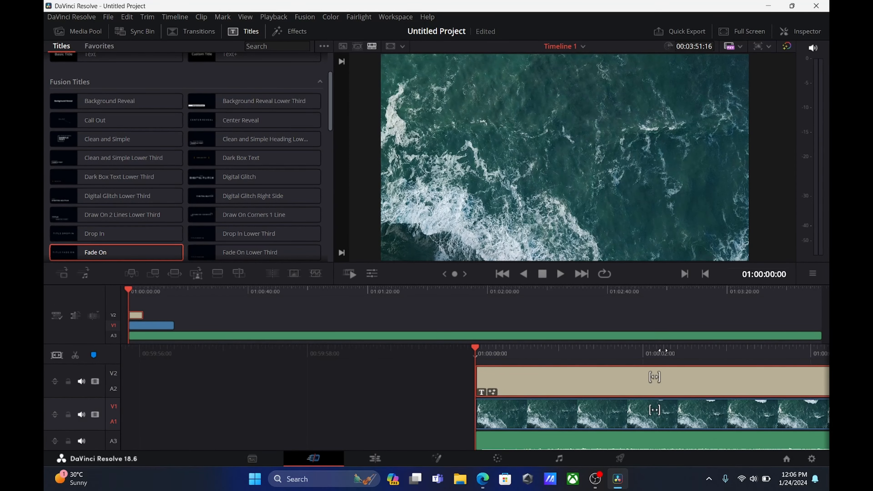
Play back the opening seconds of the timeline to preview the title over the video.
{"action": "left_click", "coordinate": [568, 420]}
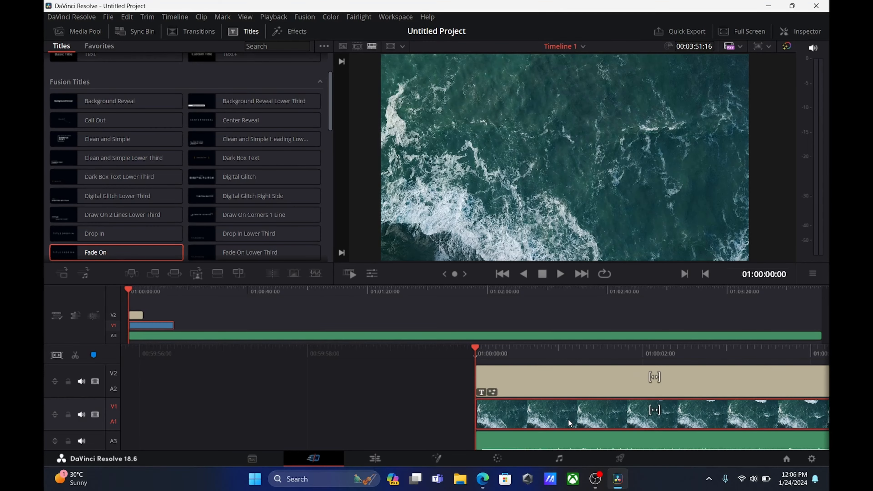
{"action": "key", "text": "space"}
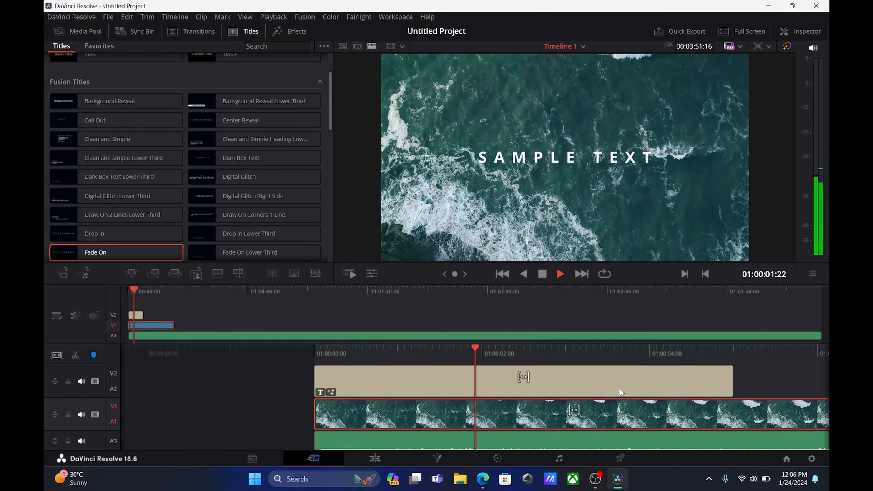
{"action": "key", "text": "space"}
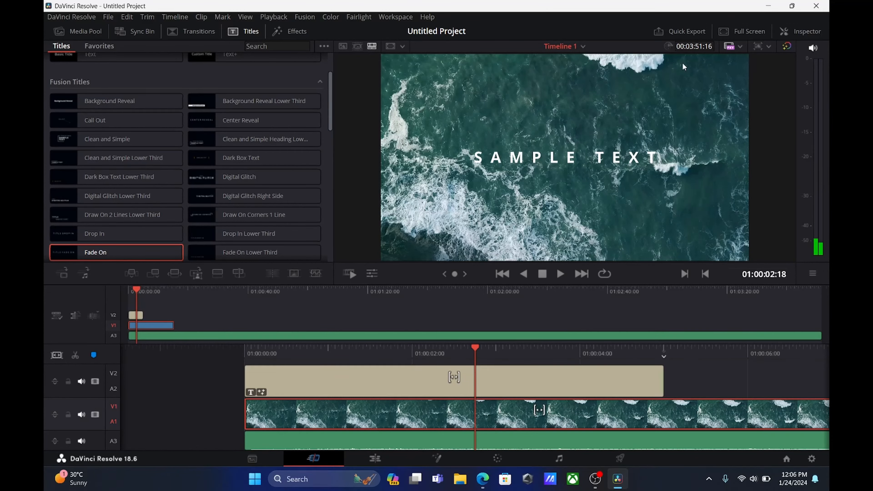
On the Edit page, set the title text to "DesigninMotion" with "presents" on a second line, using the Eras Bold ITC font.
{"action": "left_click", "coordinate": [387, 460]}
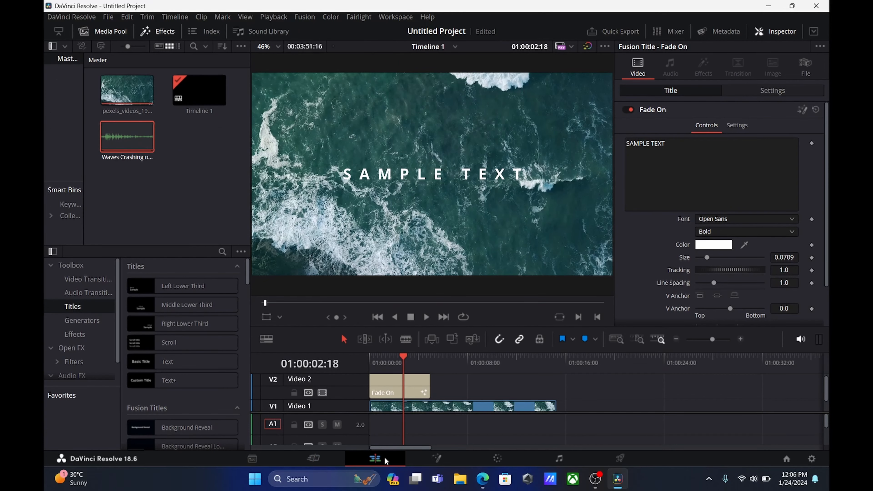
{"action": "left_click_drag", "start_coordinate": [707, 146], "coordinate": [603, 148]}
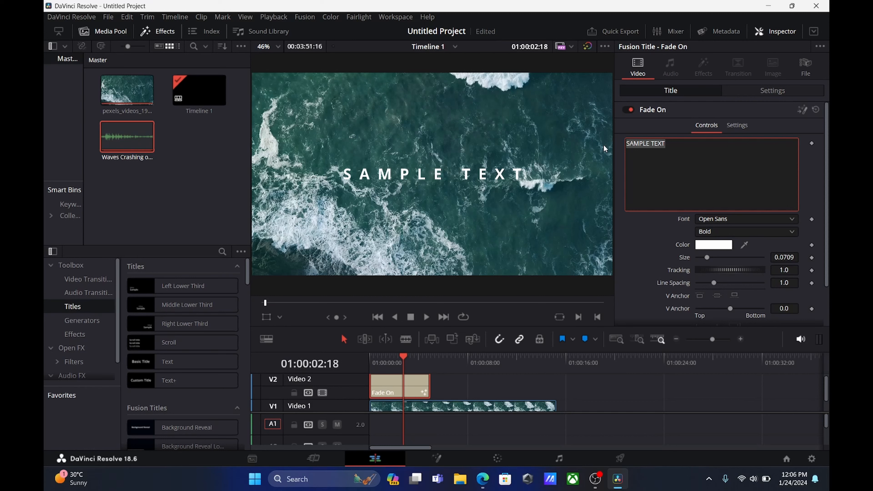
{"action": "type", "text": "Design"}
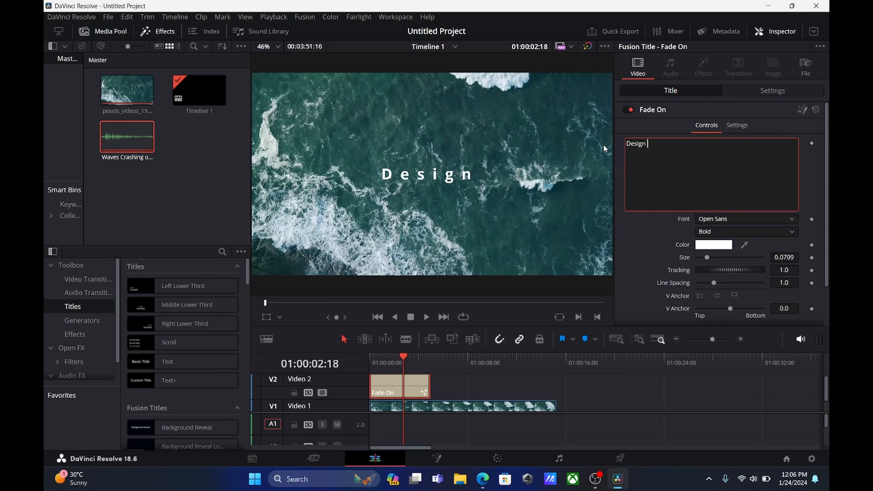
{"action": "key", "text": "BackSpace"}
{"action": "type", "text": "inMotion"}
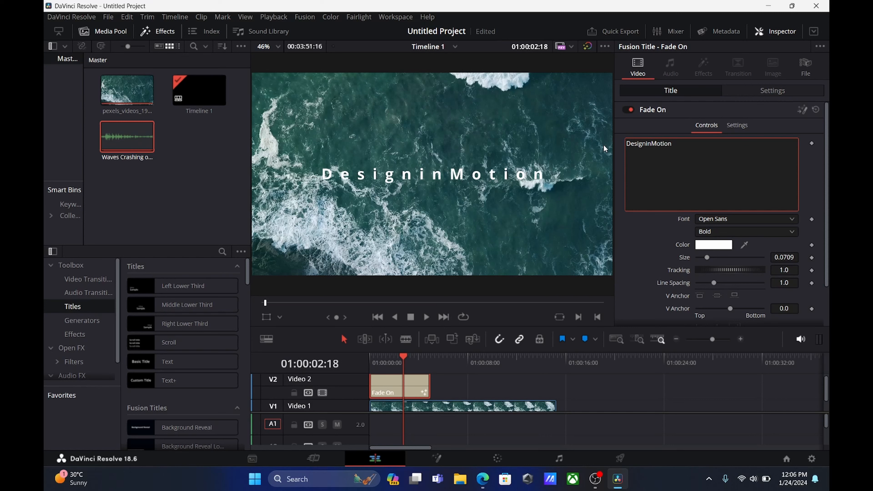
{"action": "key", "text": "Return"}
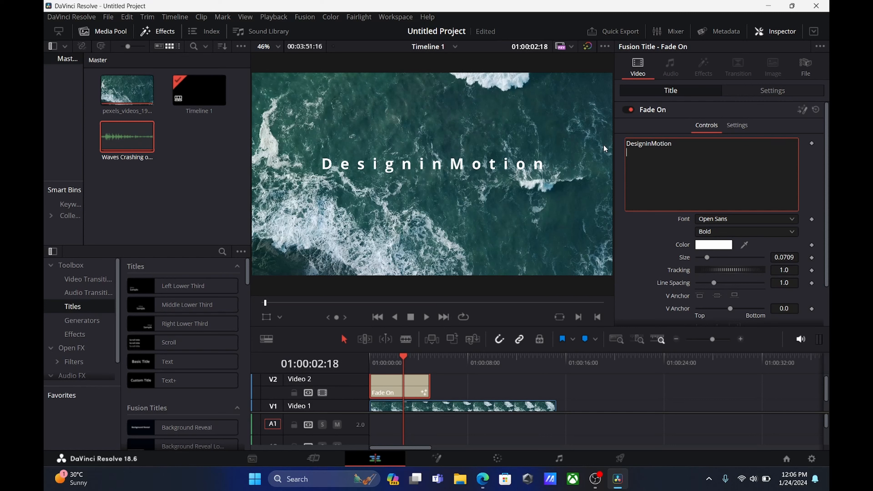
{"action": "type", "text": "presents"}
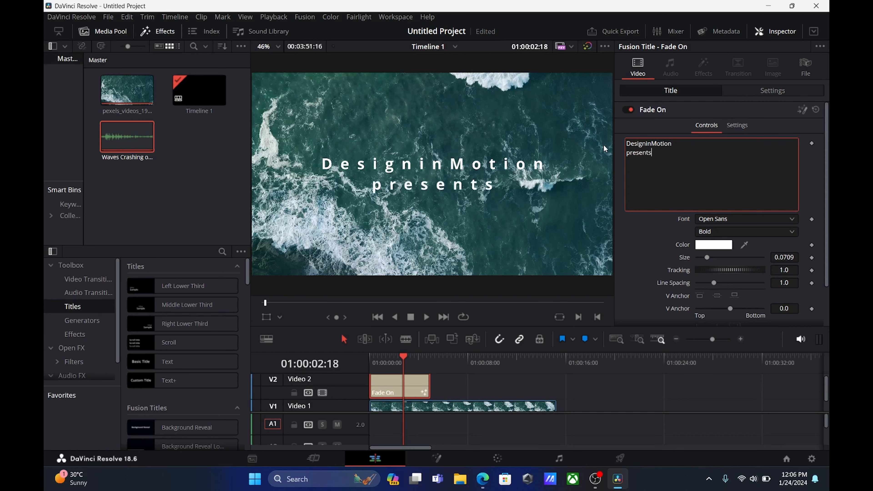
{"action": "left_click", "coordinate": [794, 219]}
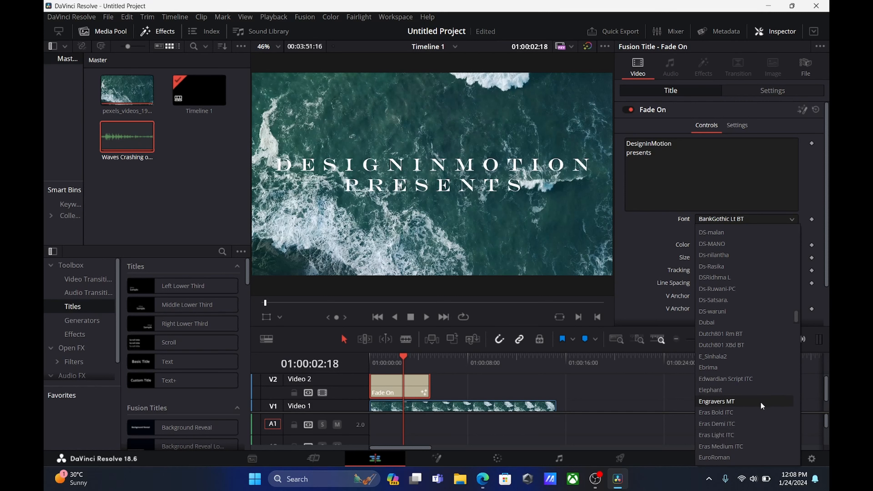
{"action": "left_click", "coordinate": [760, 413]}
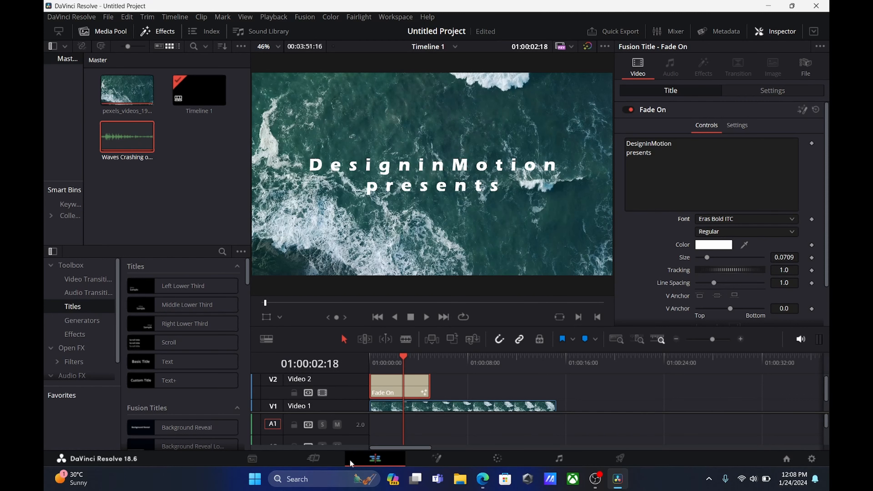
On the Cut page, add a Blur Dissolve to the start of the video clip and move the title to begin where the transition ends.
{"action": "left_click", "coordinate": [313, 459]}
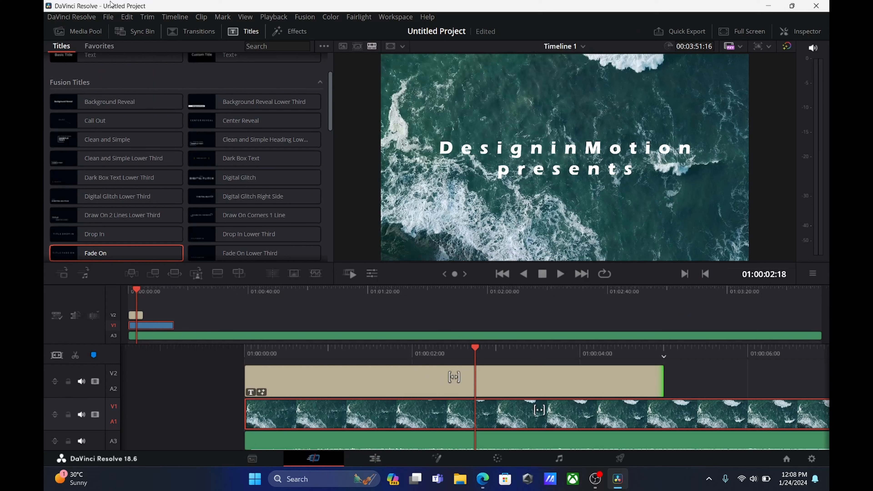
{"action": "left_click", "coordinate": [191, 35]}
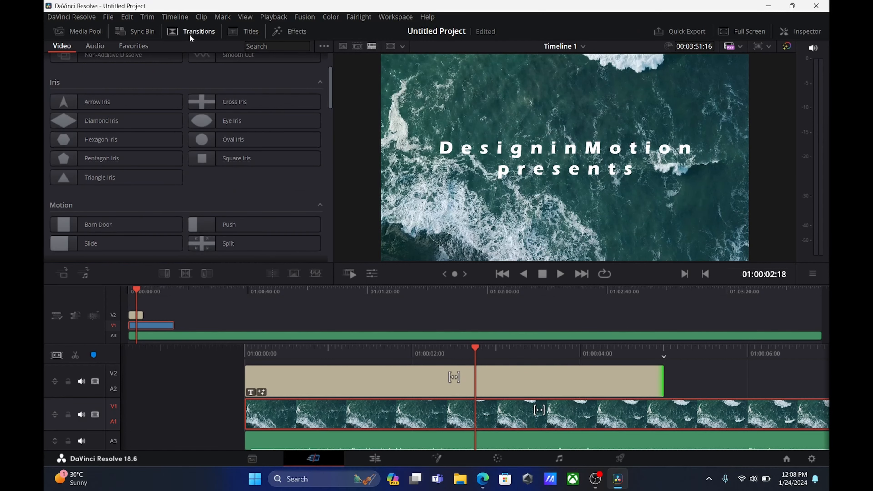
{"action": "scroll", "coordinate": [96, 134], "scroll_direction": "up", "scroll_amount": 2}
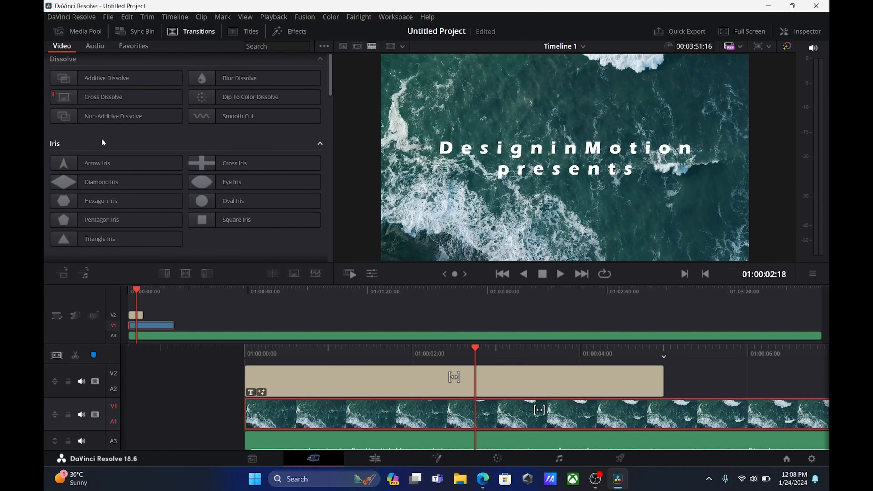
{"action": "left_click", "coordinate": [103, 79]}
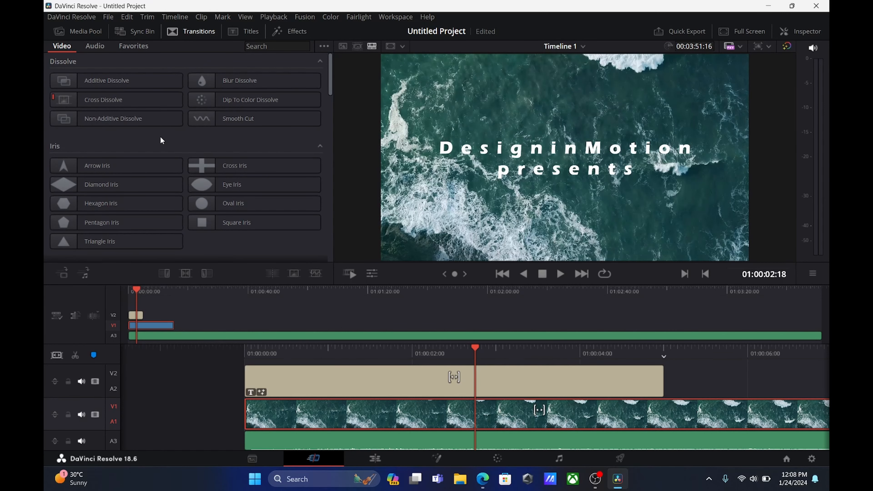
{"action": "scroll", "coordinate": [160, 137], "scroll_direction": "down", "scroll_amount": 2}
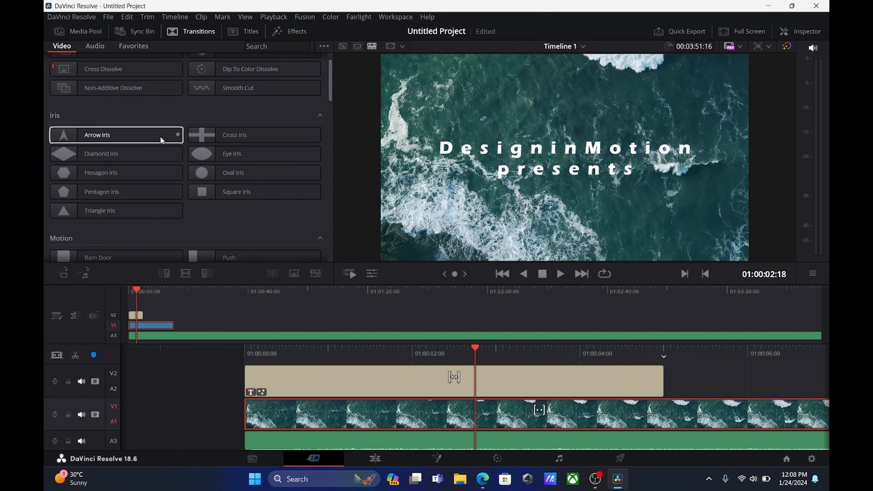
{"action": "scroll", "coordinate": [203, 196], "scroll_direction": "up", "scroll_amount": 2}
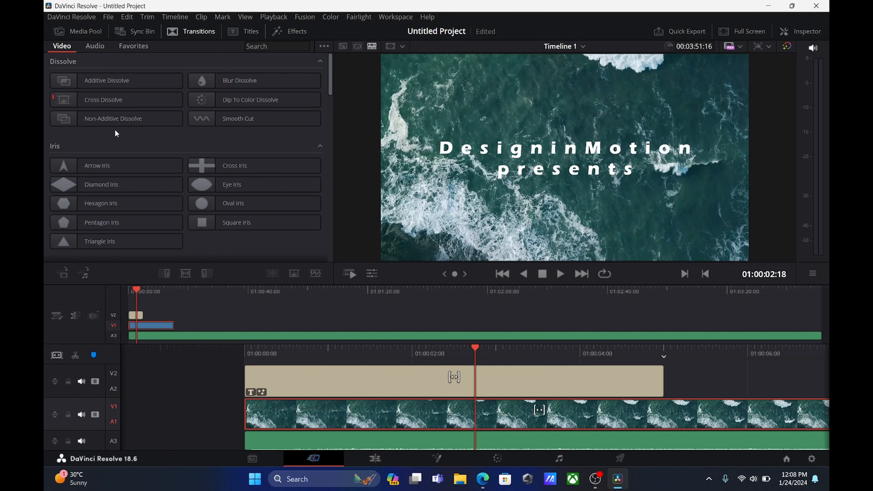
{"action": "left_click_drag", "start_coordinate": [252, 86], "coordinate": [258, 417]}
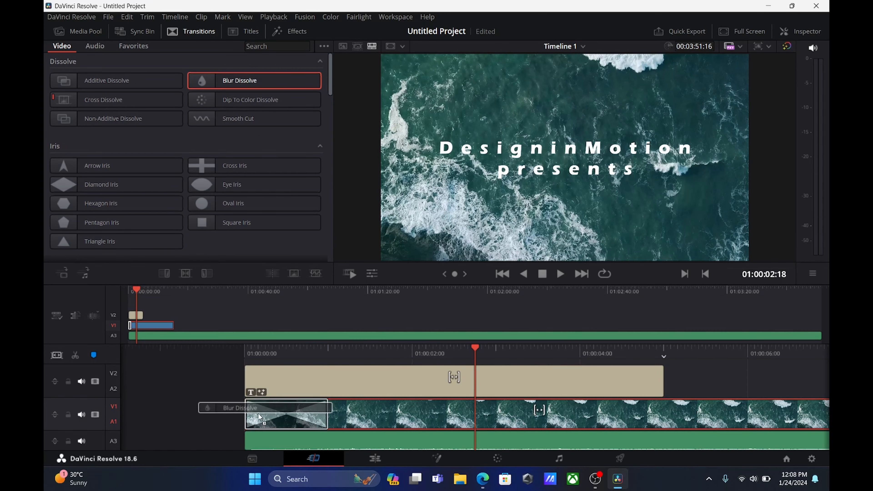
{"action": "left_click", "coordinate": [323, 370]}
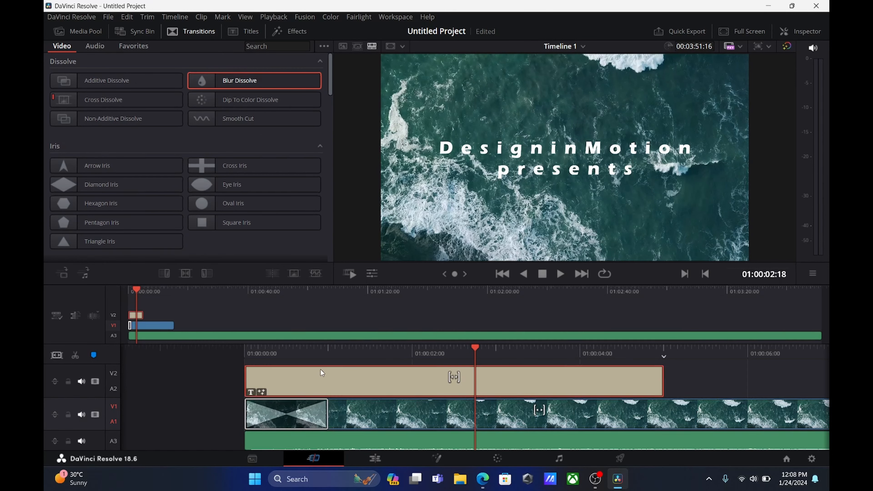
{"action": "left_click_drag", "start_coordinate": [320, 369], "coordinate": [403, 379]}
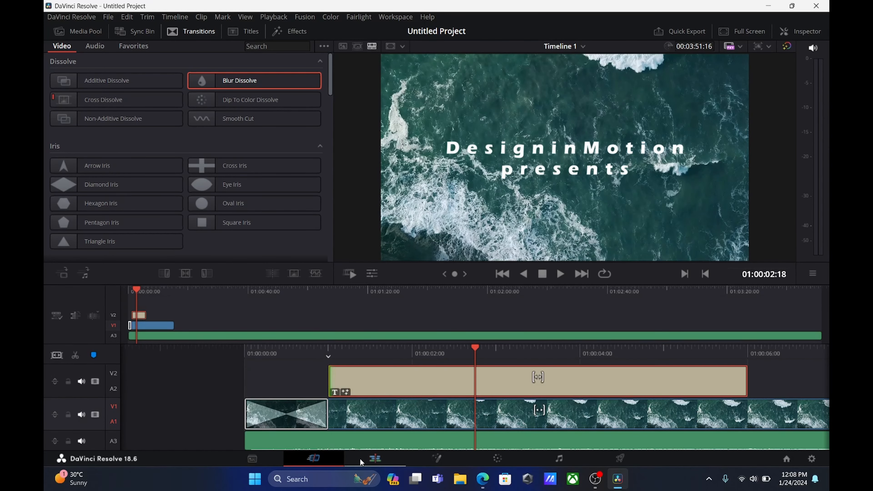
On the Edit page, split the video clip at 01:00:06:20 and delete the part after the cut.
{"action": "left_click", "coordinate": [383, 464]}
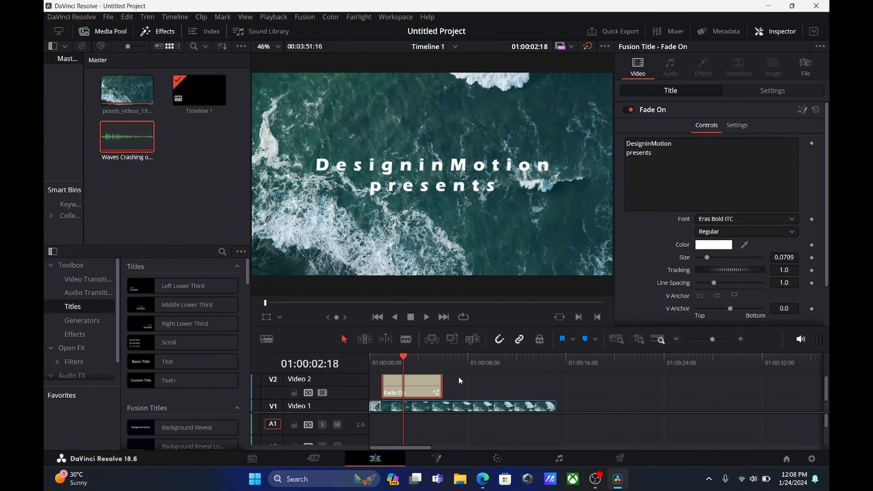
{"action": "left_click_drag", "start_coordinate": [459, 363], "coordinate": [454, 359]}
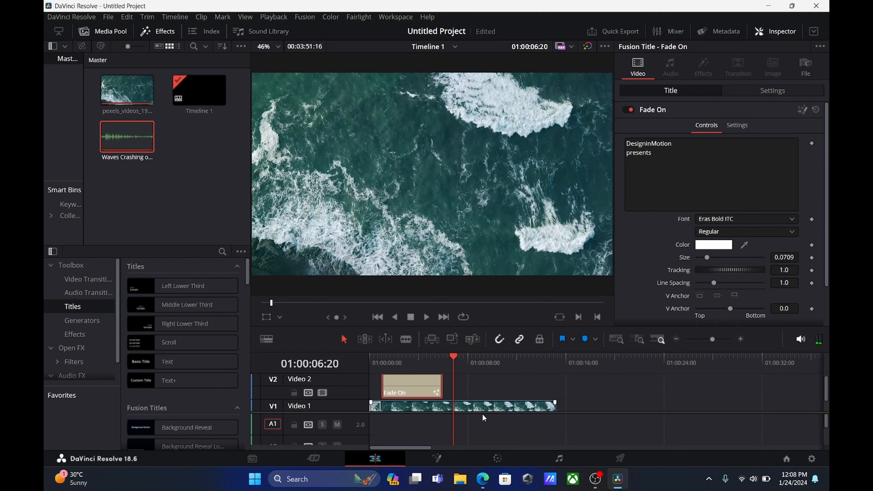
{"action": "scroll", "coordinate": [482, 414], "scroll_direction": "down", "scroll_amount": 2}
{"action": "scroll", "coordinate": [482, 402], "scroll_direction": "down", "scroll_amount": 2}
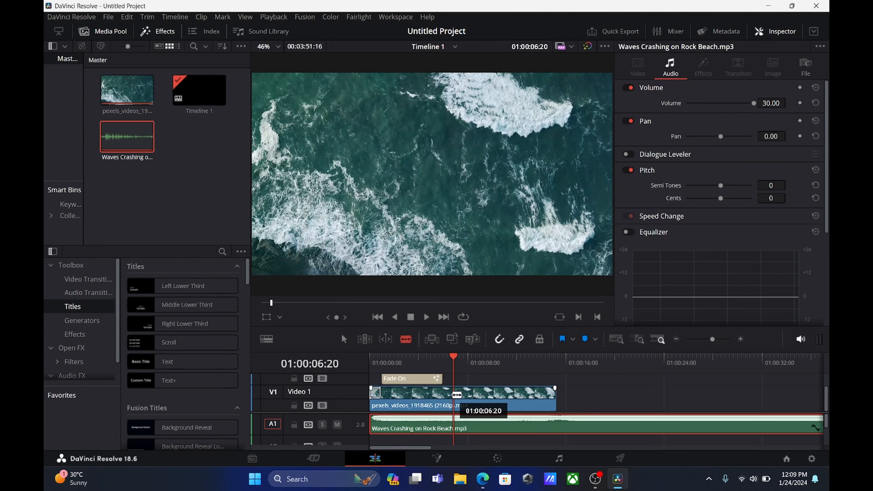
{"action": "left_click", "coordinate": [454, 394]}
{"action": "right_click", "coordinate": [470, 399]}
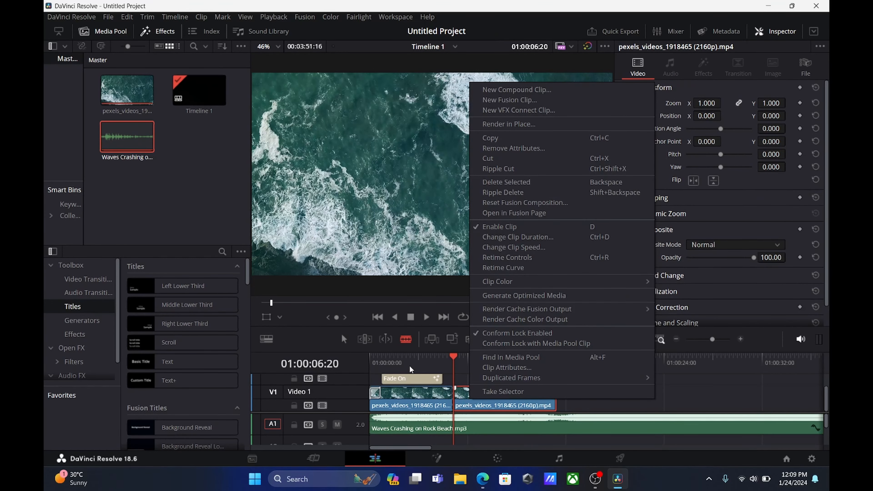
{"action": "left_click", "coordinate": [405, 365]}
{"action": "left_click", "coordinate": [344, 339]}
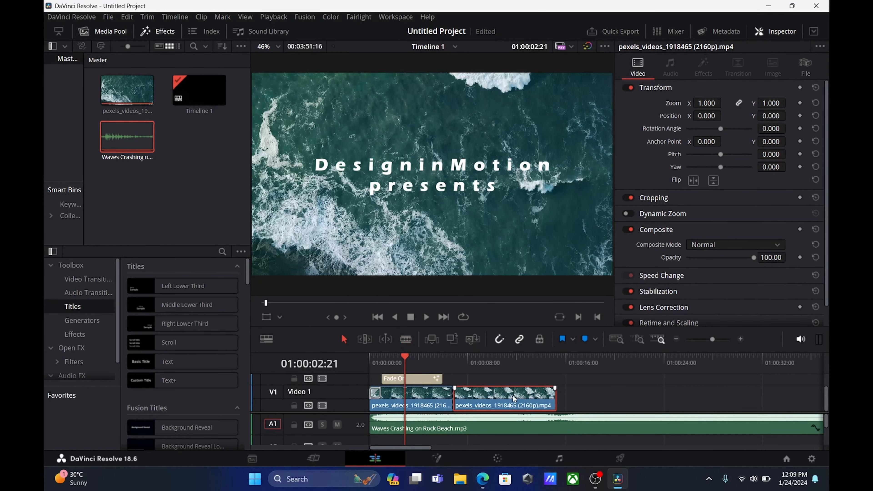
{"action": "key", "text": "Delete"}
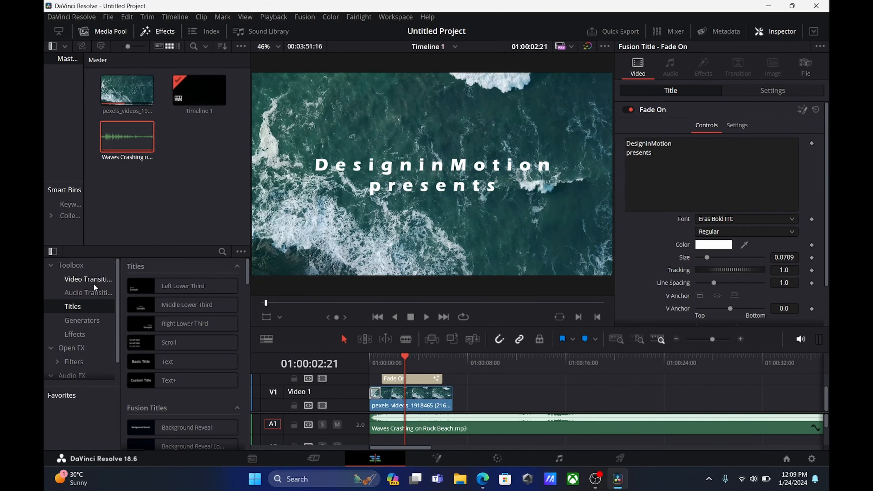
Add a Blur Dissolve to the end of the video clip and extend the clip's end slightly.
{"action": "left_click", "coordinate": [84, 282]}
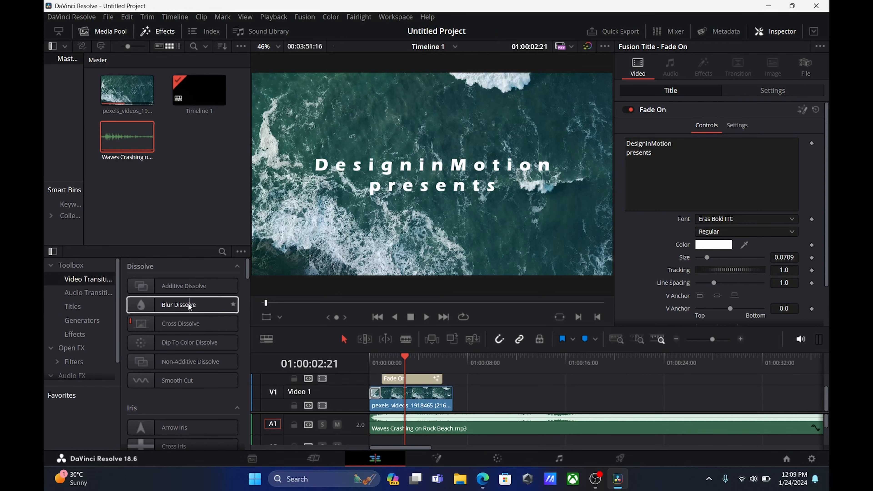
{"action": "left_click_drag", "start_coordinate": [178, 305], "coordinate": [448, 393]}
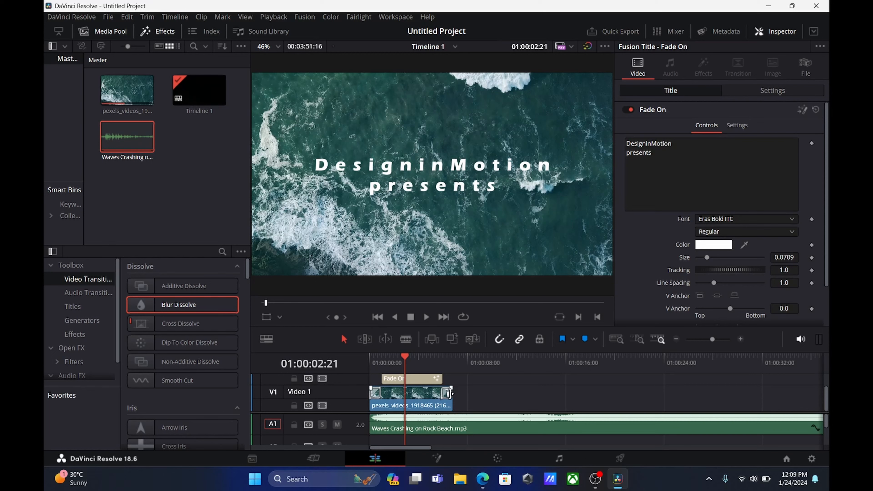
{"action": "left_click_drag", "start_coordinate": [454, 400], "coordinate": [455, 401]}
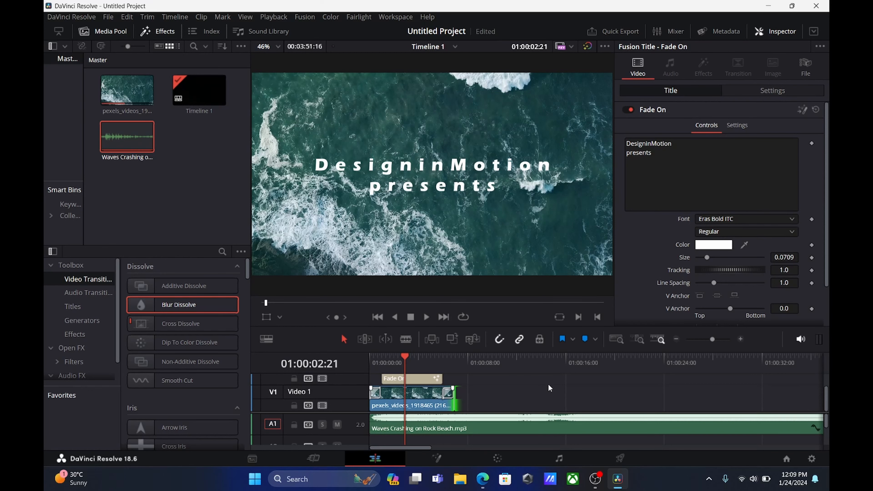
Split the wave audio clip at 01:00:06:23, where the video ends, and delete the part after the cut.
{"action": "left_click_drag", "start_coordinate": [465, 357], "coordinate": [451, 357]}
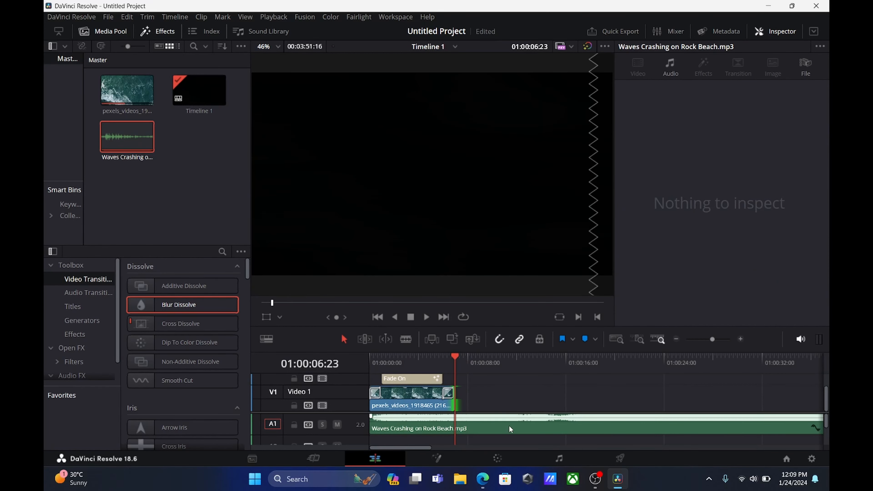
{"action": "left_click", "coordinate": [517, 428]}
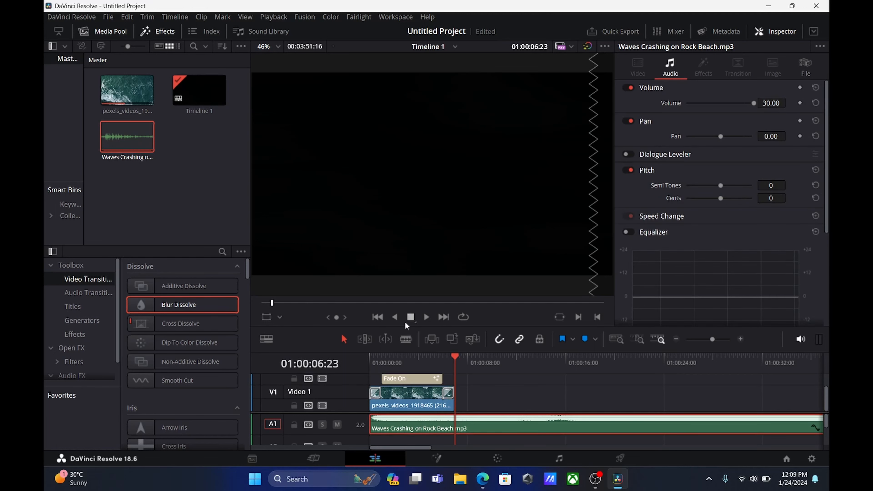
{"action": "left_click", "coordinate": [405, 339]}
{"action": "left_click", "coordinate": [457, 422]}
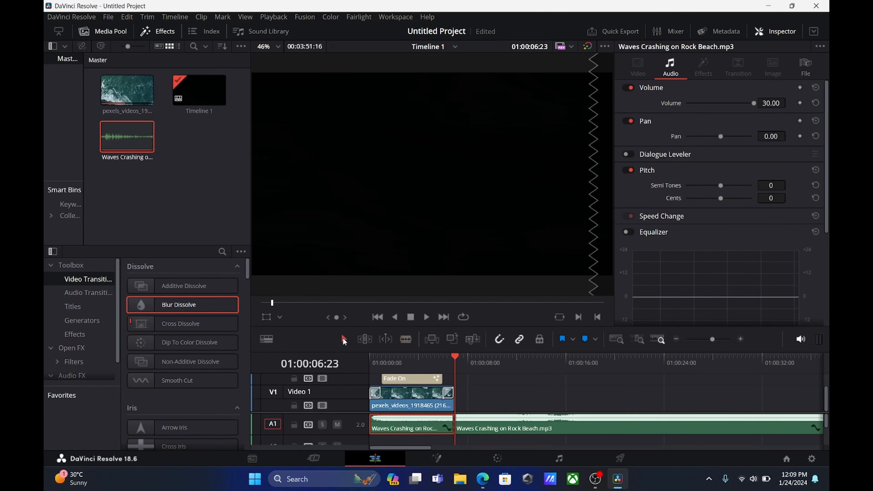
{"action": "left_click", "coordinate": [495, 426]}
{"action": "key", "text": "Delete"}
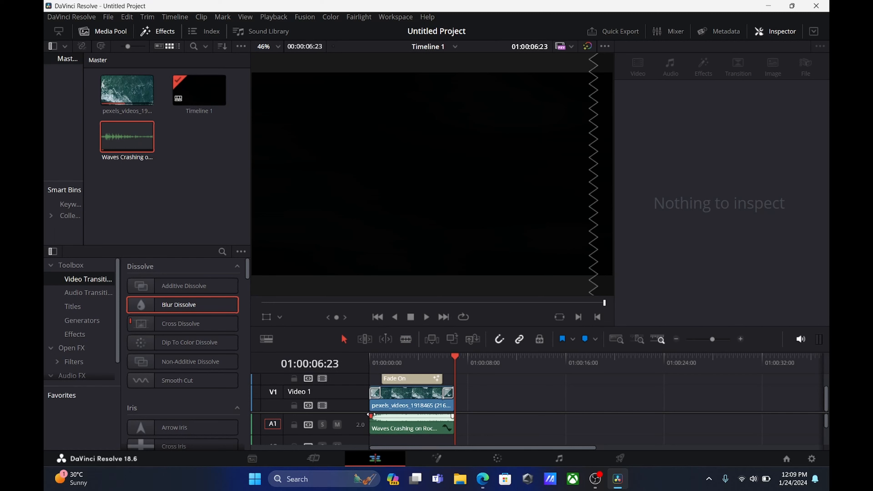
Add a fade-in and a fade-out to the wave audio clip and play the timeline from the start.
{"action": "left_click_drag", "start_coordinate": [371, 415], "coordinate": [399, 416]}
{"action": "left_click_drag", "start_coordinate": [454, 416], "coordinate": [431, 416]}
{"action": "left_click_drag", "start_coordinate": [380, 358], "coordinate": [357, 358]}
{"action": "key", "text": "space"}
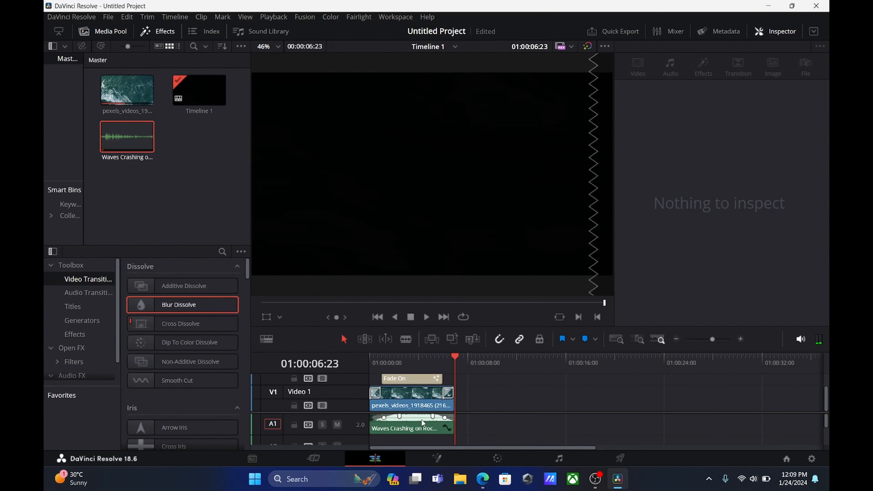
Lower the wave audio clip's volume line slightly and play the intro from the start to check the sound.
{"action": "mouse_move", "coordinate": [416, 413]}
{"action": "left_mouse_down"}
{"action": "mouse_move", "coordinate": [414, 422]}
{"action": "mouse_move", "coordinate": [416, 415]}
{"action": "left_mouse_up"}
{"action": "left_click", "coordinate": [376, 364]}
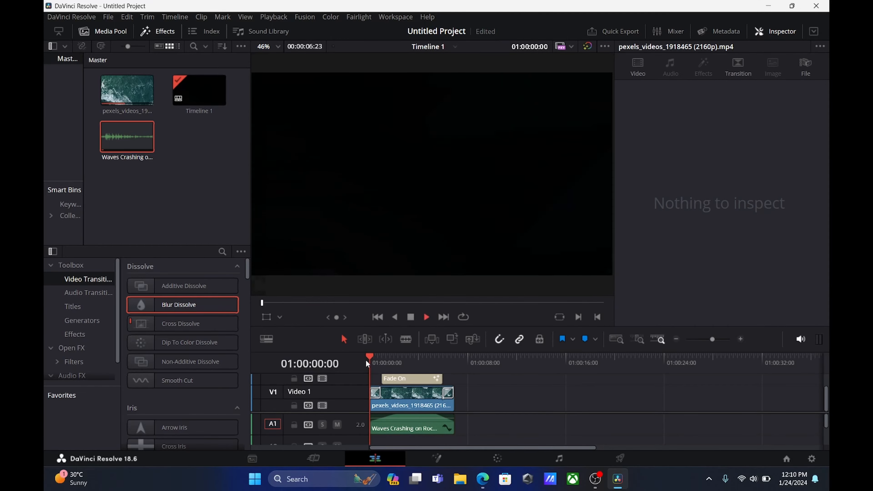
{"action": "key", "text": "space"}
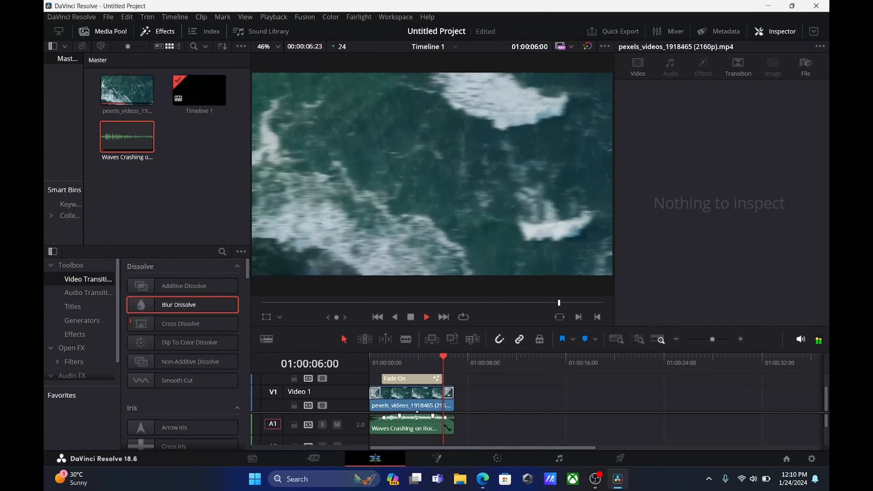
{"action": "left_click", "coordinate": [372, 363]}
{"action": "key", "text": "space"}
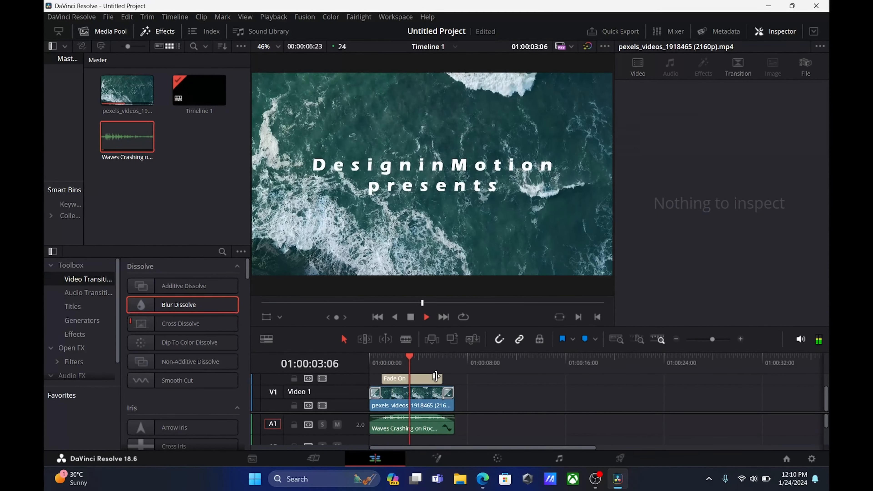
{"action": "key", "text": "space"}
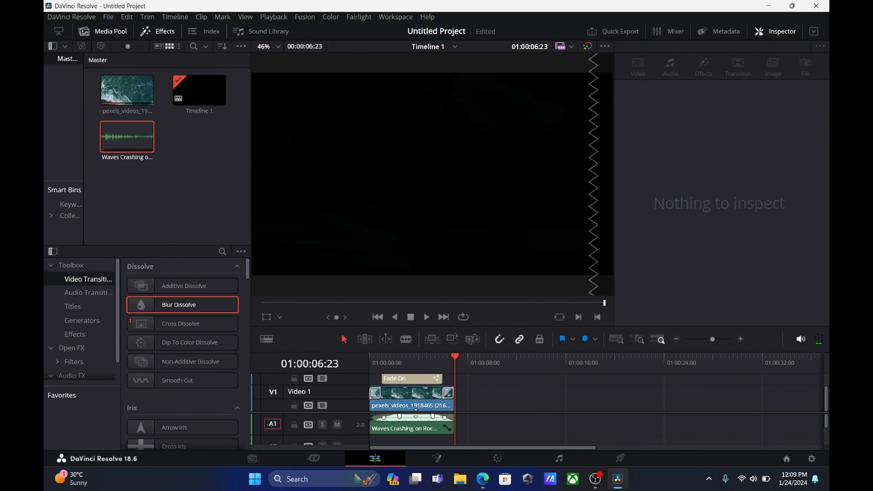
Lower the wave audio clip's volume strongly, raise it again during playback, and replay the intro from the start.
{"action": "mouse_move", "coordinate": [416, 410]}
{"action": "left_mouse_down"}
{"action": "mouse_move", "coordinate": [414, 434]}
{"action": "mouse_move", "coordinate": [414, 417]}
{"action": "left_mouse_up"}
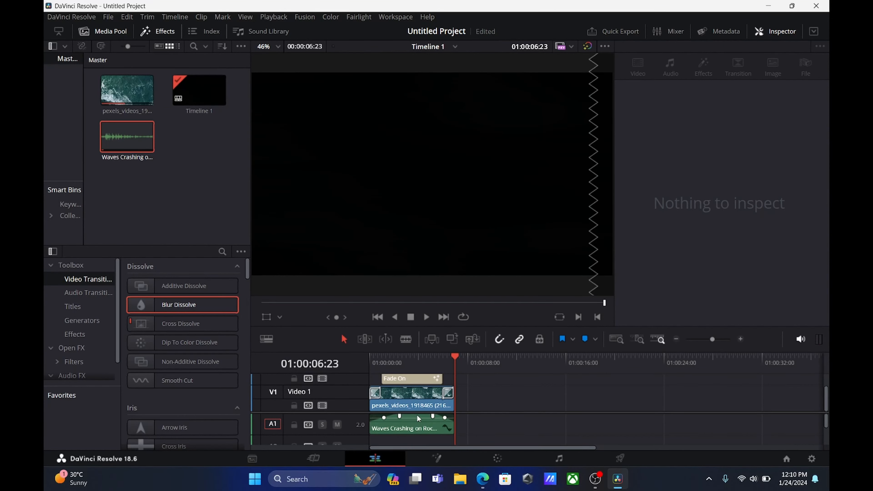
{"action": "left_click", "coordinate": [376, 365]}
{"action": "key", "text": "space"}
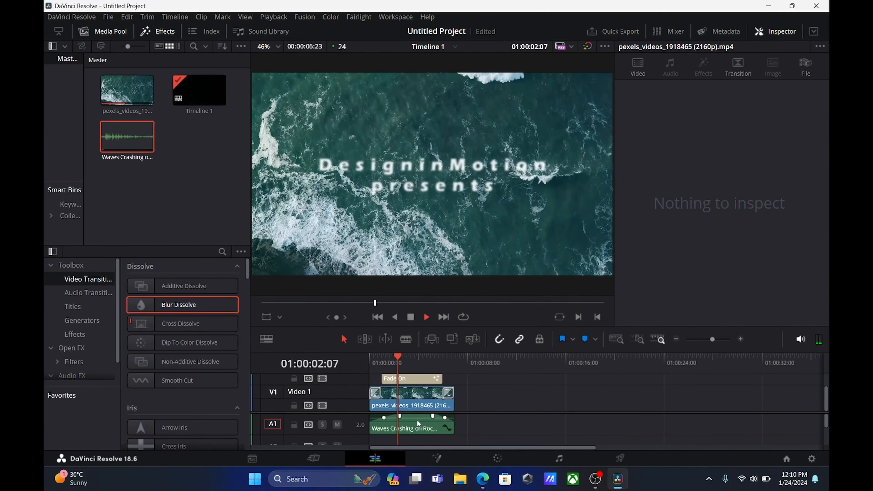
{"action": "left_click_drag", "start_coordinate": [417, 420], "coordinate": [417, 415]}
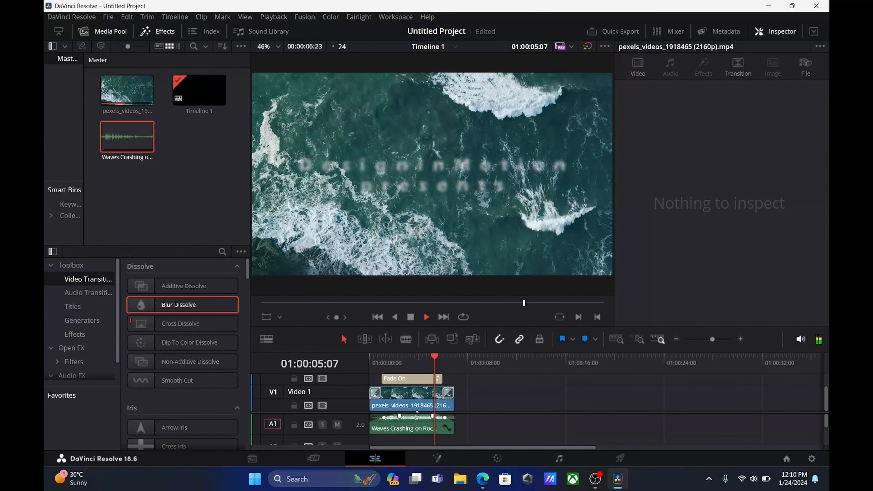
{"action": "left_click", "coordinate": [371, 364]}
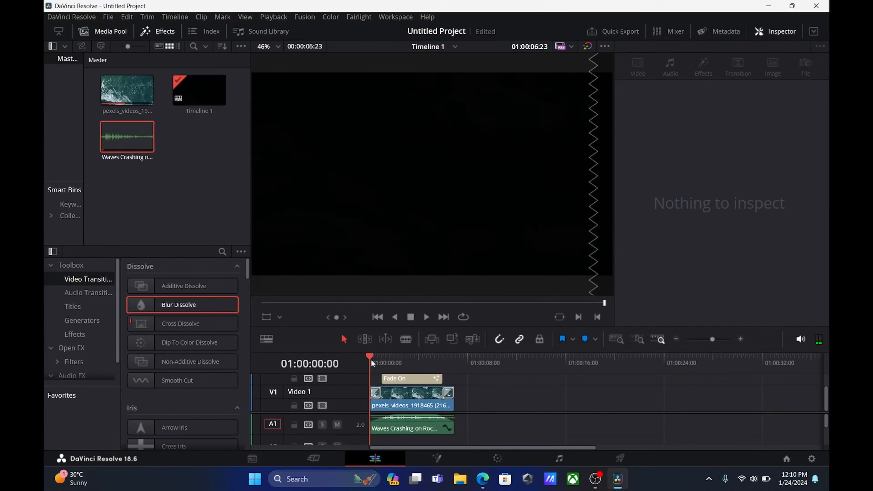
{"action": "key", "text": "space"}
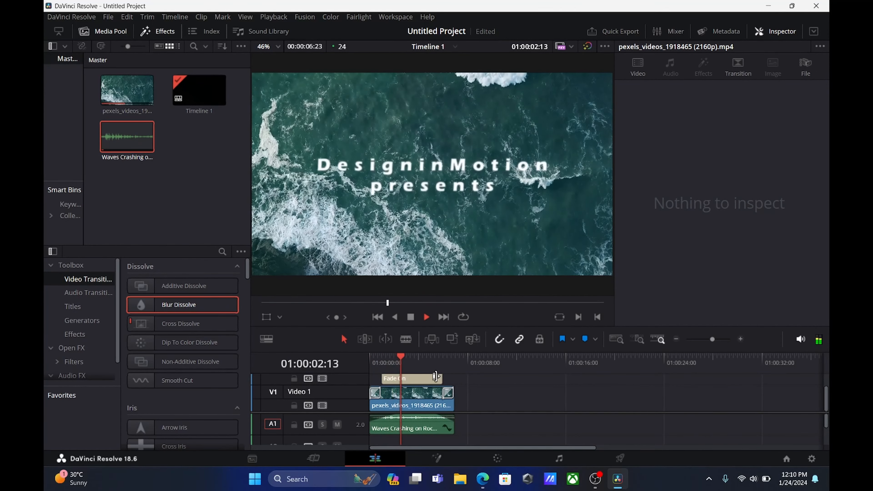
{"action": "key", "text": "space"}
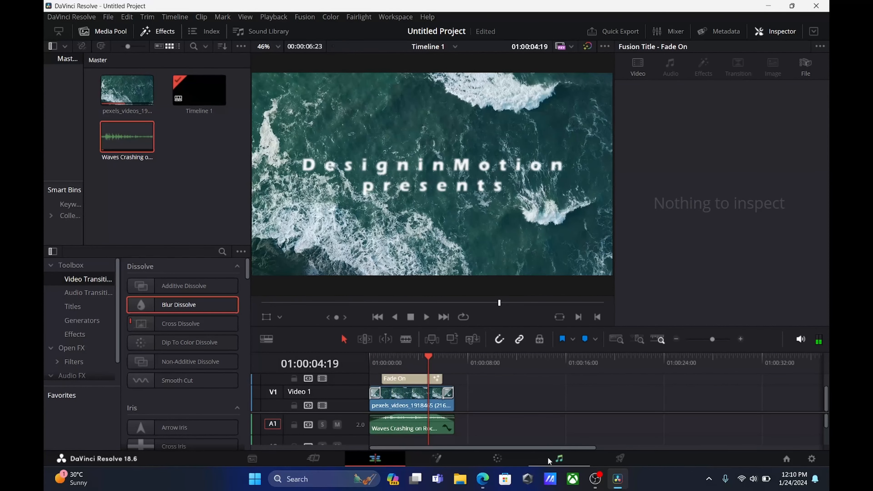
On the Fairlight page, increase the height of the audio tracks so the wave clip's waveform is easier to edit.
{"action": "left_click", "coordinate": [551, 460]}
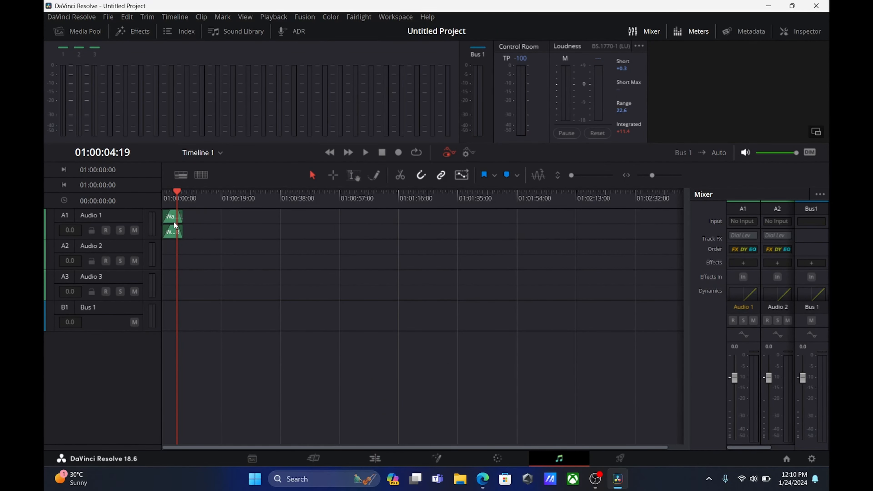
{"action": "scroll", "coordinate": [174, 222], "scroll_direction": "up", "scroll_amount": 4}
{"action": "scroll", "coordinate": [174, 222], "scroll_direction": "down", "scroll_amount": 3}
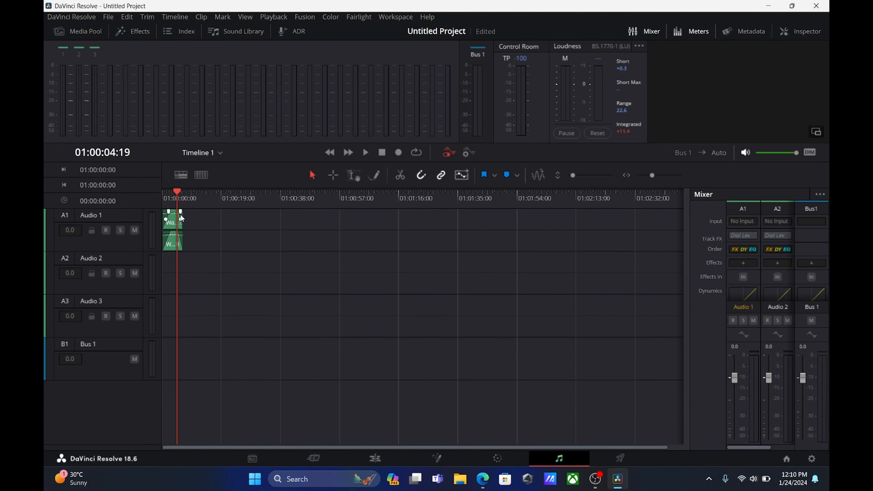
{"action": "scroll", "coordinate": [181, 218], "scroll_direction": "up", "scroll_amount": 2}
{"action": "left_click_drag", "start_coordinate": [684, 333], "coordinate": [685, 230]}
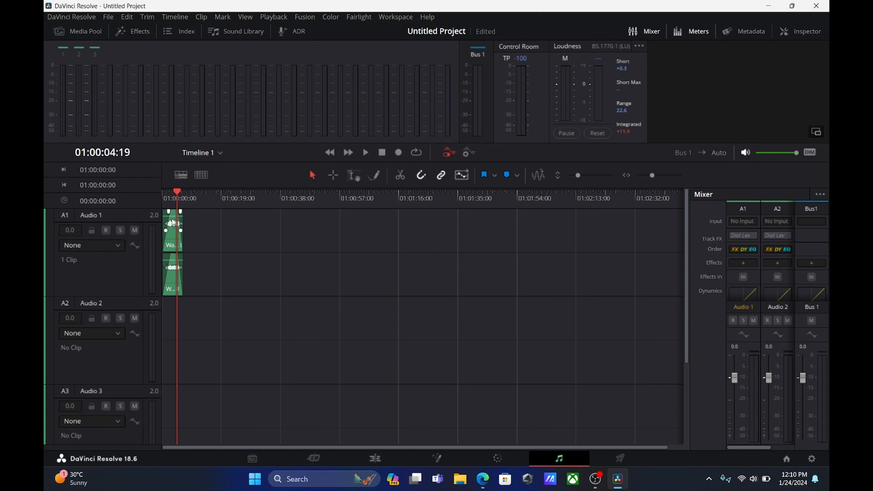
Lower the wave clip's volume line, raise it slightly again, and play from the start after each change.
{"action": "left_click_drag", "start_coordinate": [172, 217], "coordinate": [157, 195]}
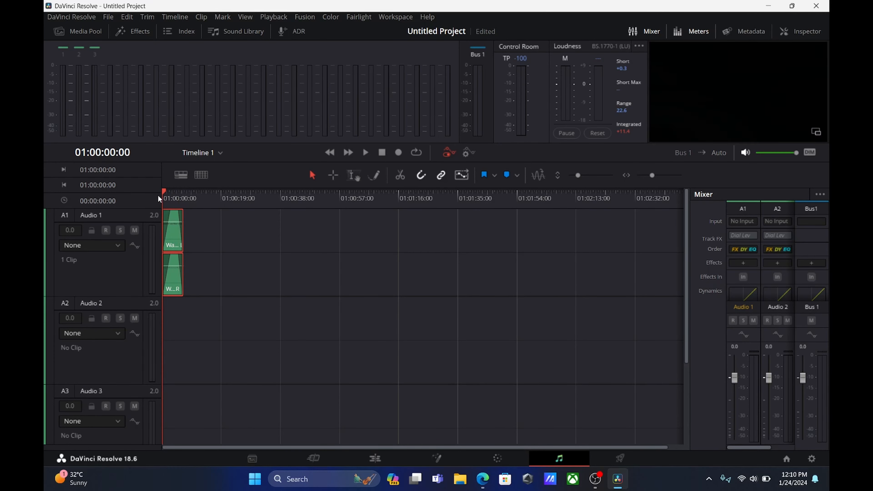
{"action": "key", "text": "space"}
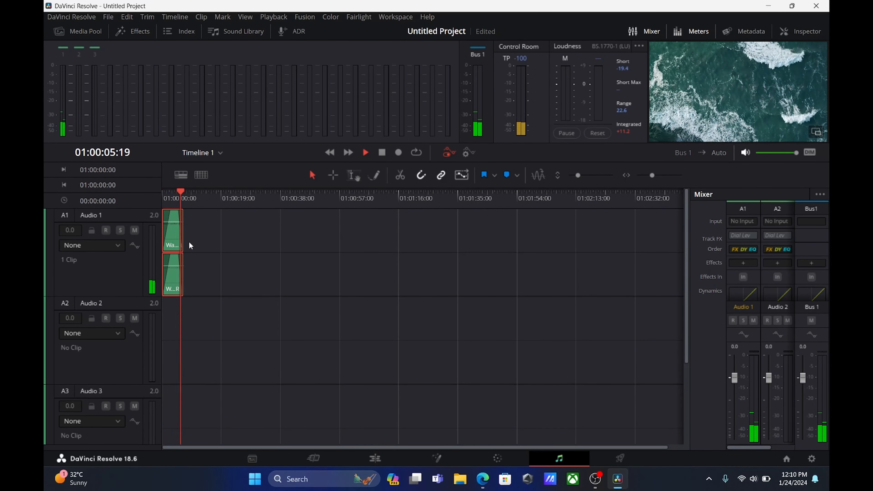
{"action": "left_click_drag", "start_coordinate": [173, 222], "coordinate": [156, 198]}
{"action": "key", "text": "space"}
{"action": "key", "text": "space"}
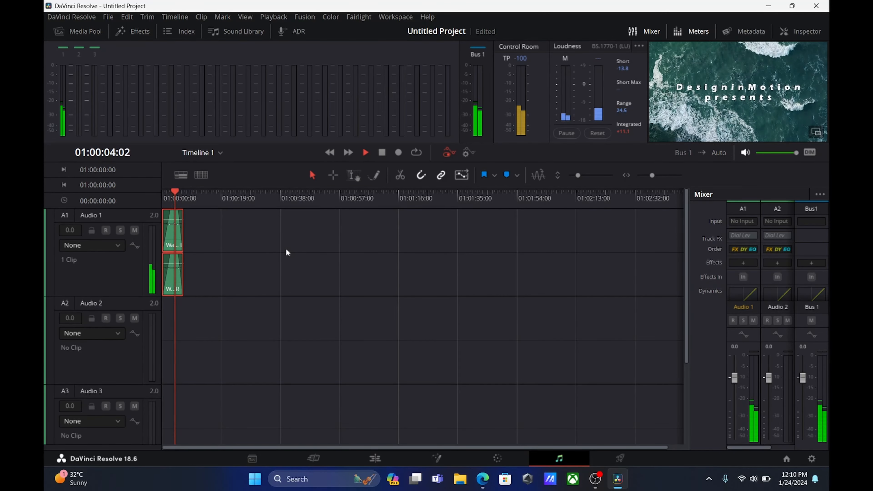
On the Cut page, scrub the playhead to the end of the intro at 01:00:06:23.
{"action": "left_click", "coordinate": [314, 460]}
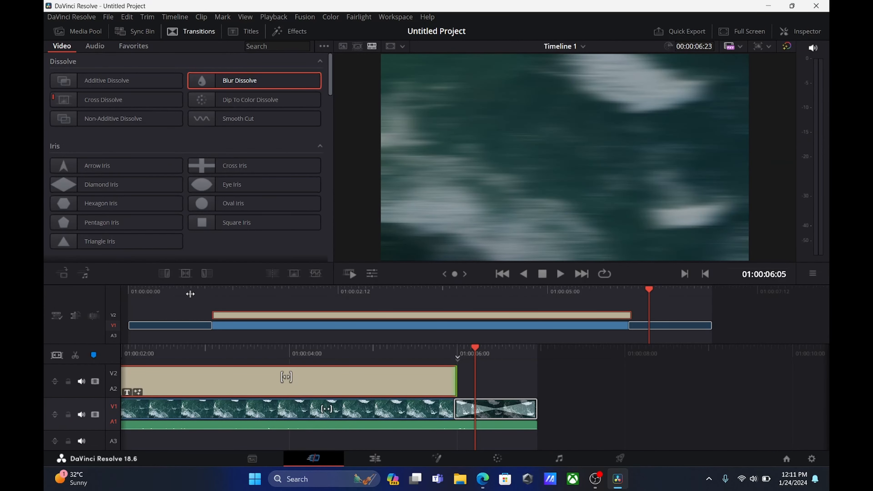
{"action": "left_click", "coordinate": [650, 299]}
{"action": "left_click_drag", "start_coordinate": [475, 347], "coordinate": [827, 354]}
{"action": "left_click_drag", "start_coordinate": [374, 359], "coordinate": [420, 352]}
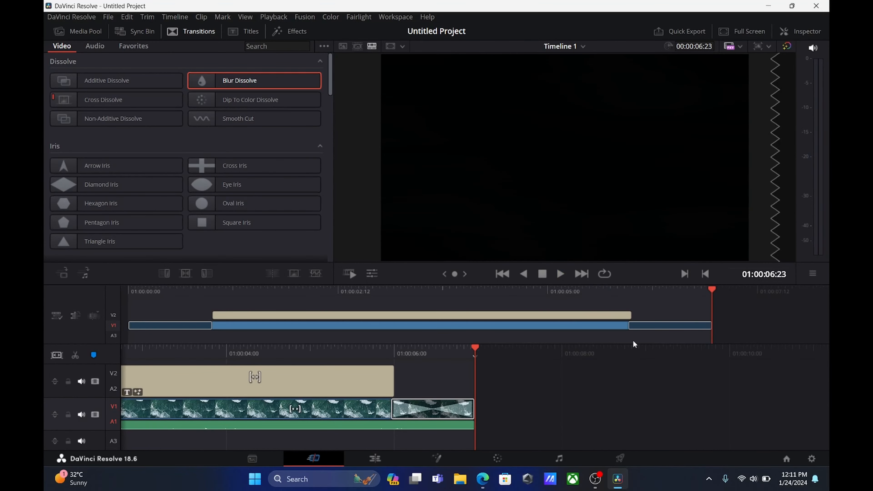
On the Edit page, mark the in point at 01:00:00:00 and the out point at 01:00:06:23.
{"action": "left_click", "coordinate": [394, 459]}
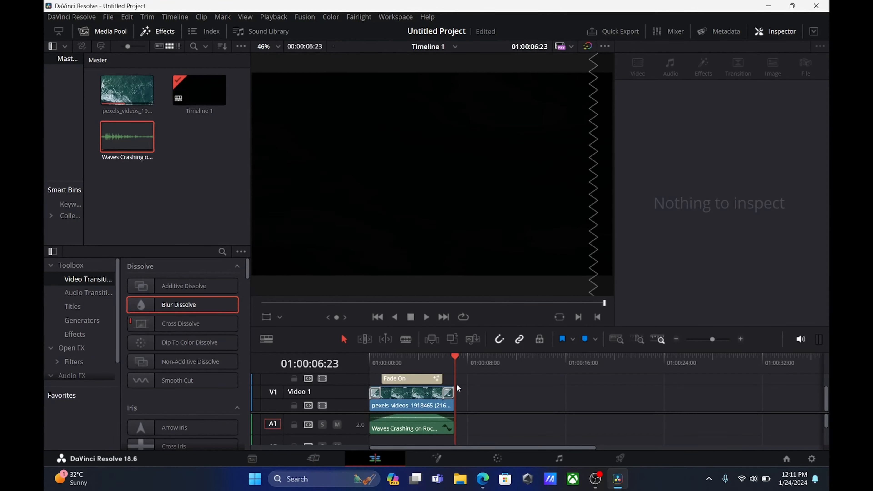
{"action": "key", "text": "Home"}
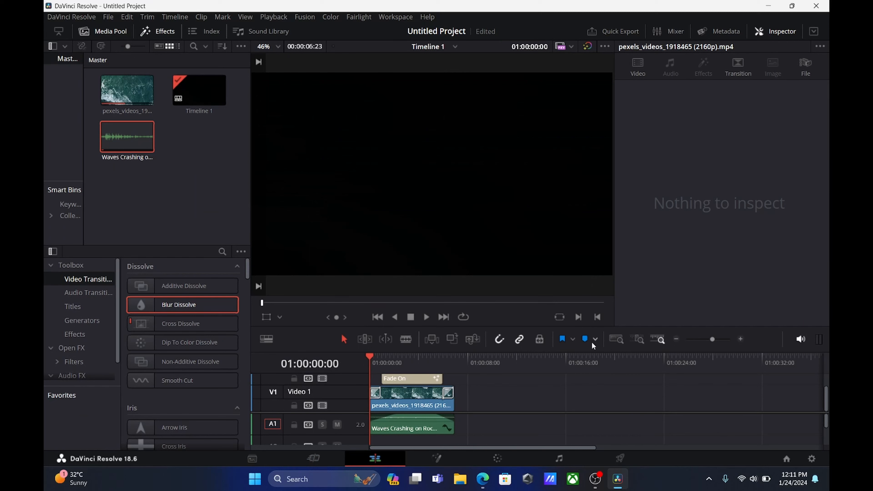
{"action": "right_click", "coordinate": [373, 363]}
{"action": "left_click", "coordinate": [476, 371]}
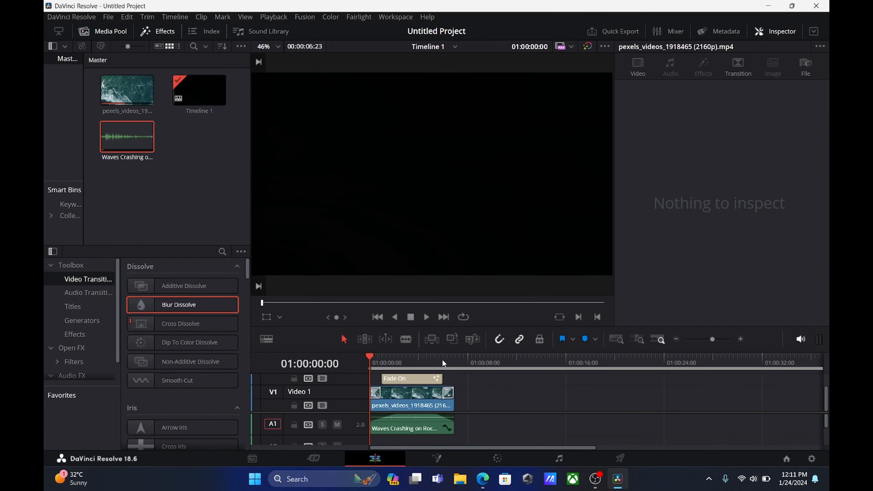
{"action": "left_click_drag", "start_coordinate": [443, 364], "coordinate": [454, 357]}
{"action": "right_click", "coordinate": [453, 358]}
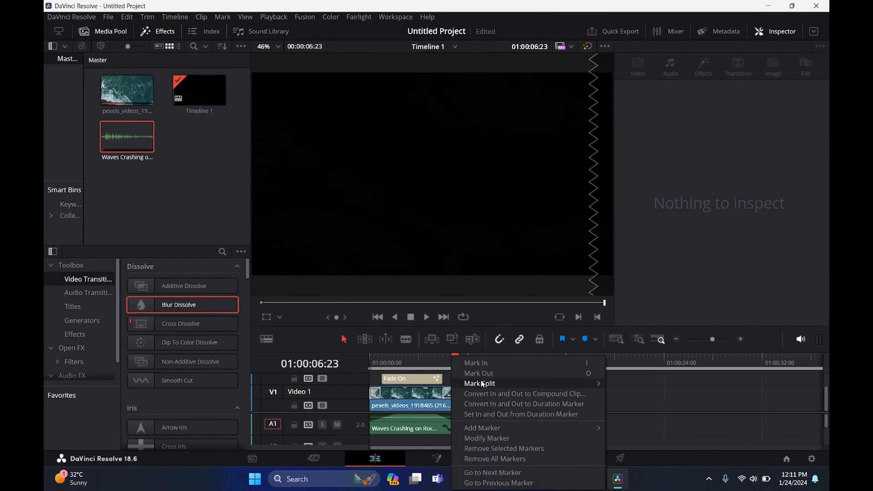
{"action": "left_click", "coordinate": [482, 376]}
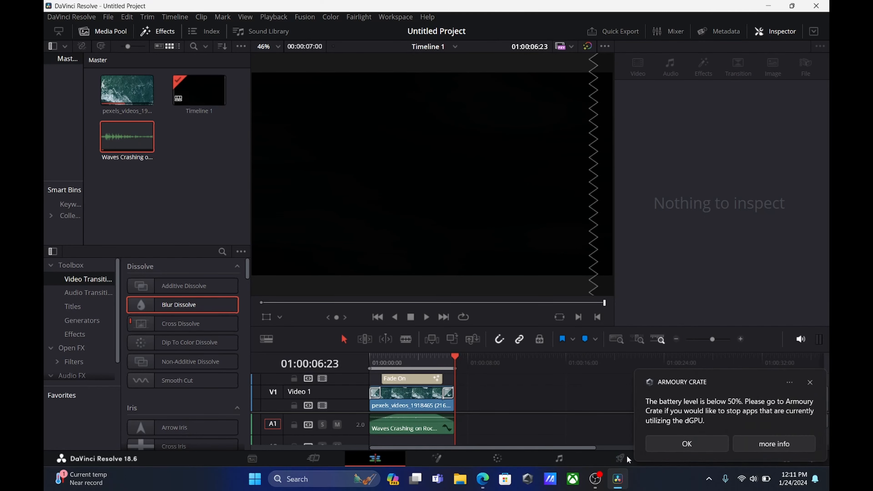
On the Deliver page, dismiss the battery notification and choose the YouTube export preset at 2160p.
{"action": "left_click", "coordinate": [618, 458]}
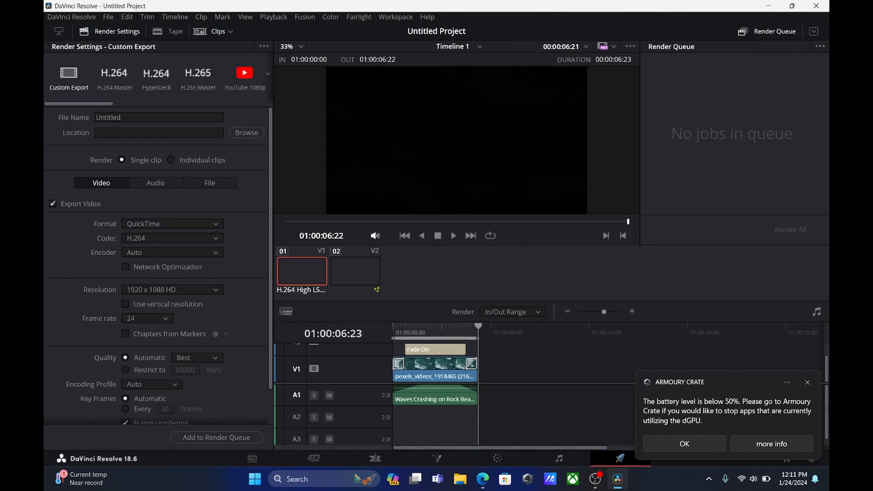
{"action": "left_click", "coordinate": [806, 380]}
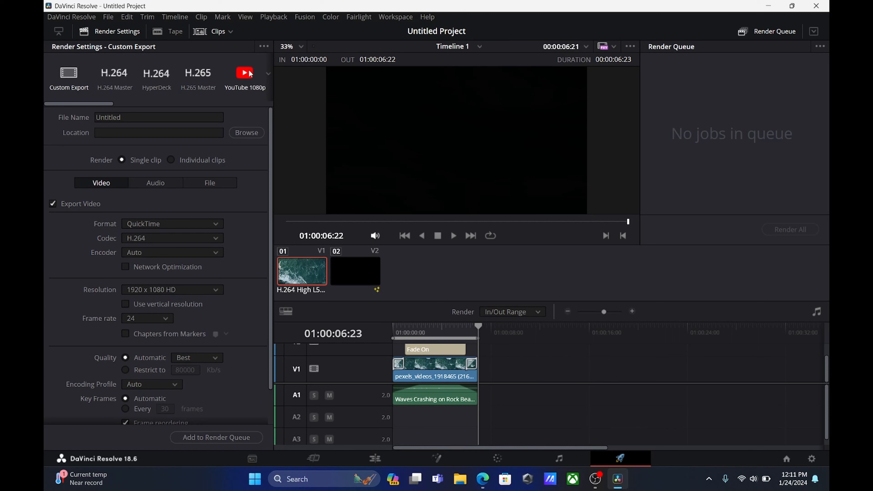
{"action": "left_click", "coordinate": [268, 74]}
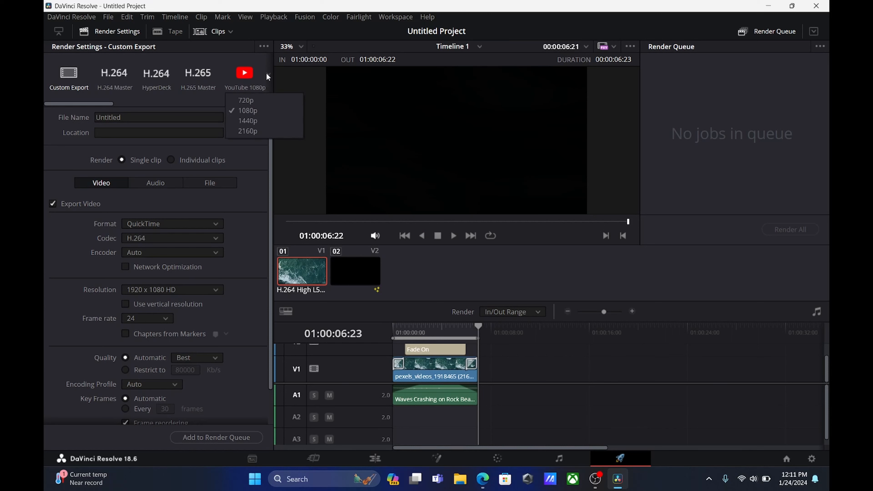
{"action": "left_click", "coordinate": [248, 131]}
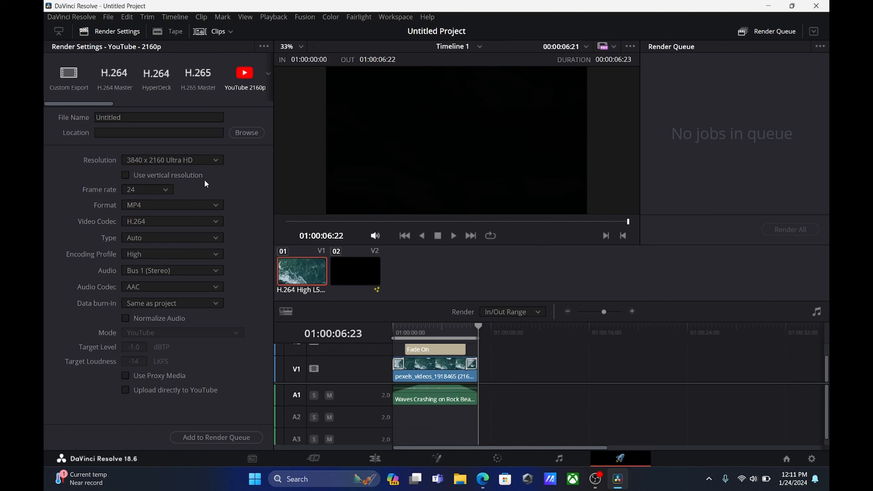
Name the export file Intro and set its save location to the Design in Motion\Intro folder on drive D:.
{"action": "double_click", "coordinate": [96, 117]}
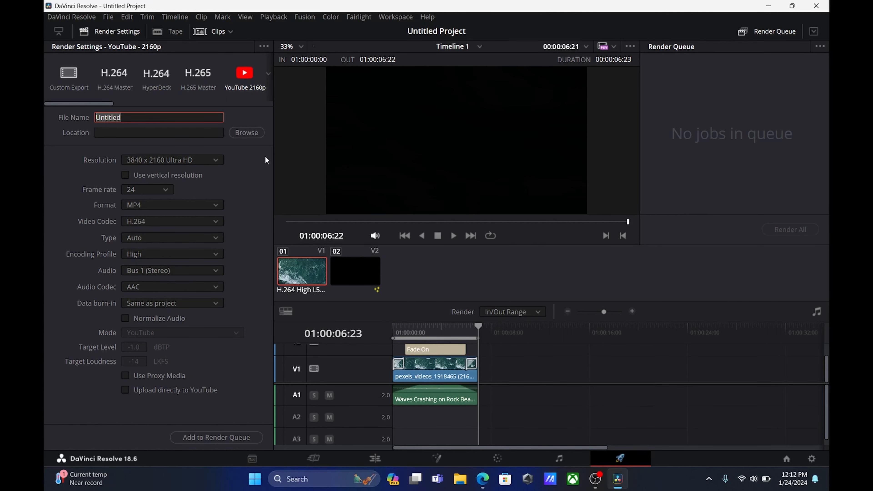
{"action": "key", "text": "BackSpace"}
{"action": "left_click", "coordinate": [254, 134]}
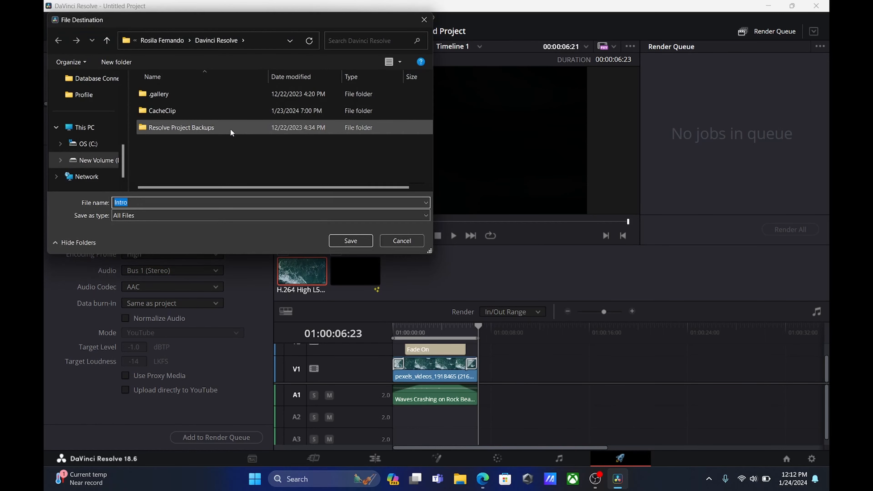
{"action": "left_click", "coordinate": [93, 160]}
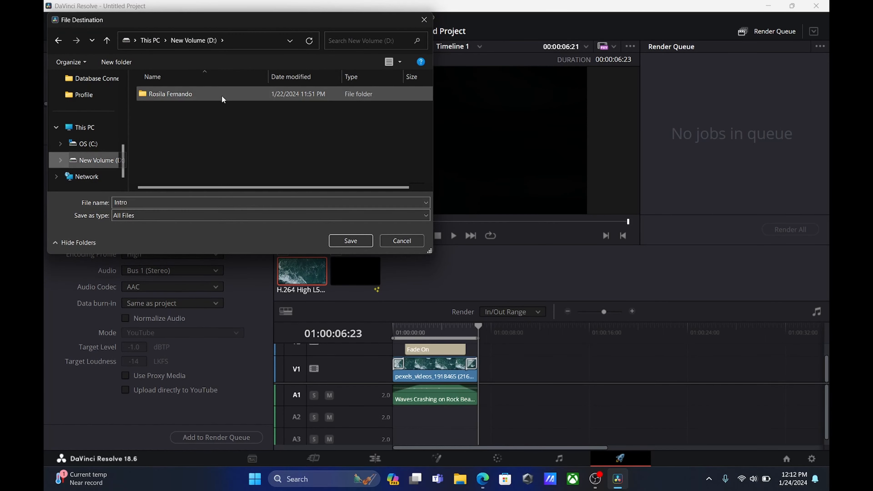
{"action": "double_click", "coordinate": [221, 94]}
{"action": "double_click", "coordinate": [207, 112]}
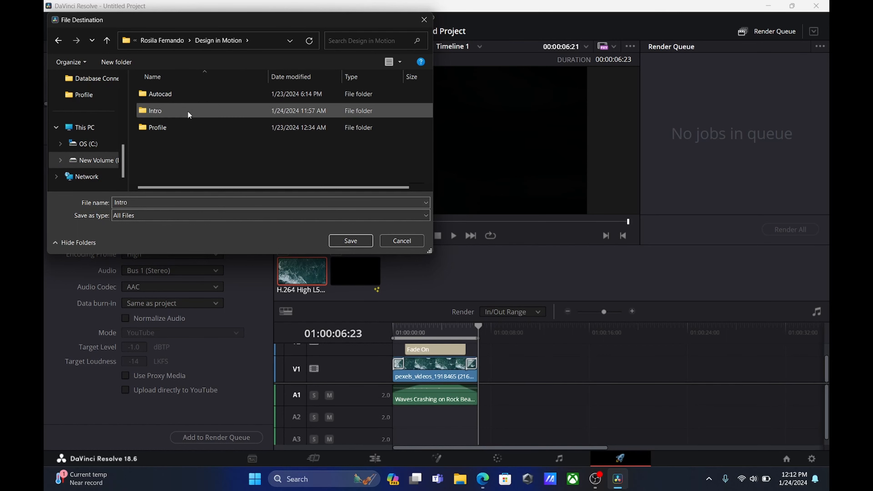
{"action": "double_click", "coordinate": [188, 113]}
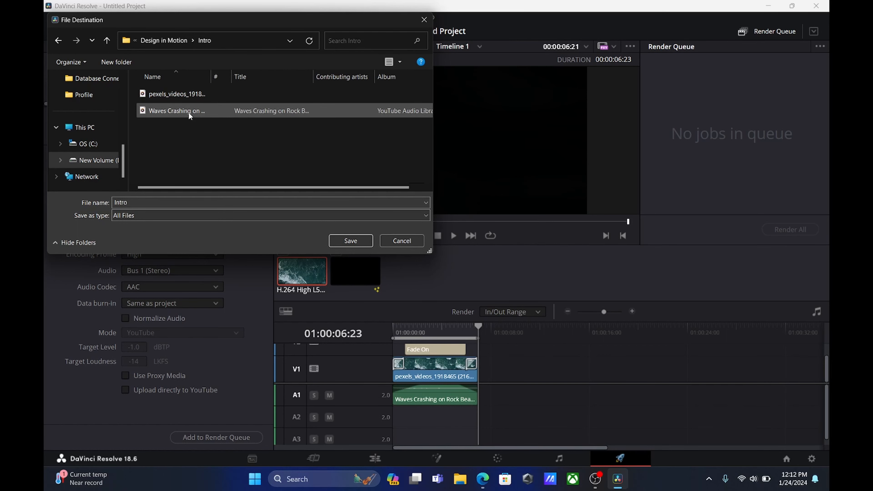
{"action": "left_click", "coordinate": [348, 241]}
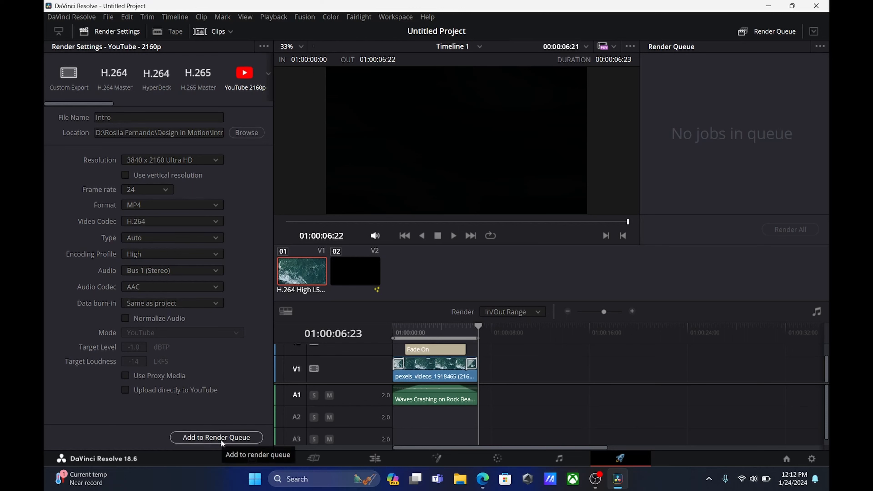
Return the playhead to 01:00:00:00, then add the Intro export to the render queue and render it.
{"action": "left_click_drag", "start_coordinate": [480, 329], "coordinate": [393, 330]}
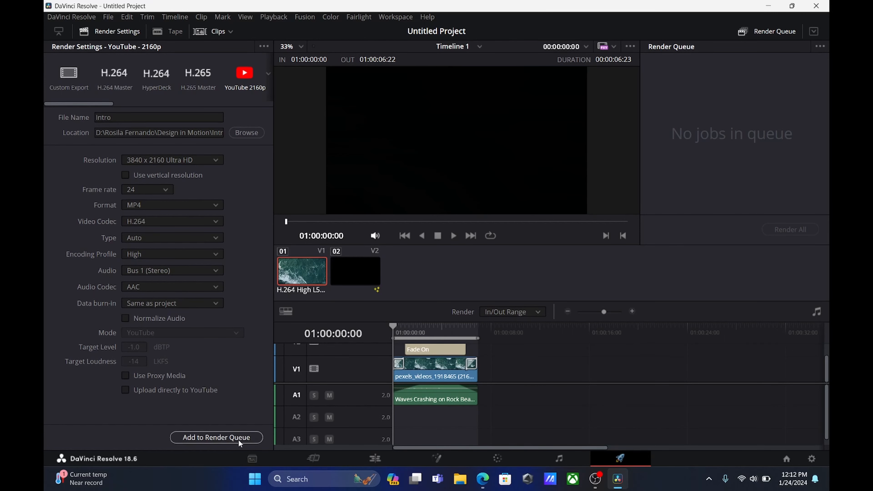
{"action": "left_click", "coordinate": [239, 438]}
{"action": "left_click", "coordinate": [525, 292]}
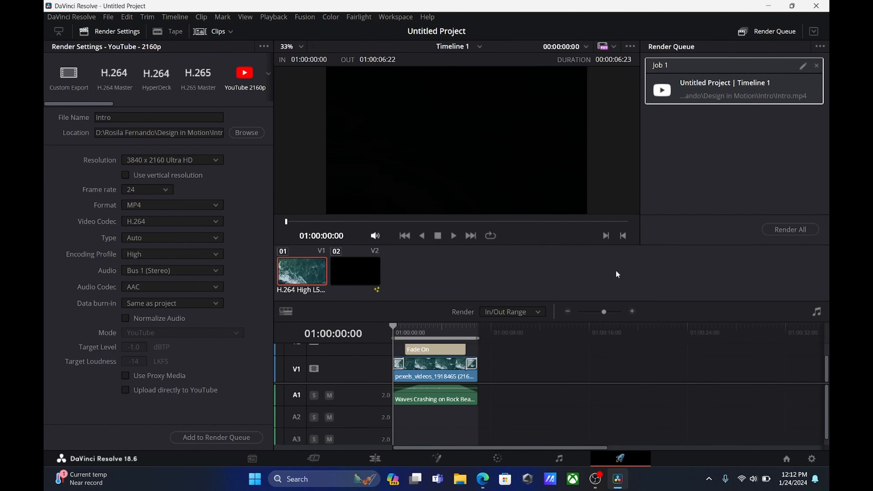
{"action": "left_click", "coordinate": [797, 229]}
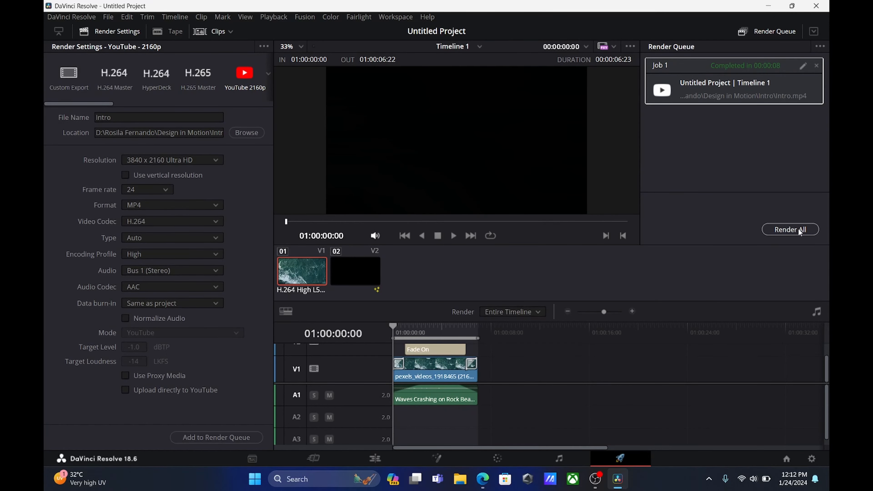
Switch to File Explorer and open the Design in Motion\Intro folder on drive D: to check the rendered file.
{"action": "left_click", "coordinate": [769, 5]}
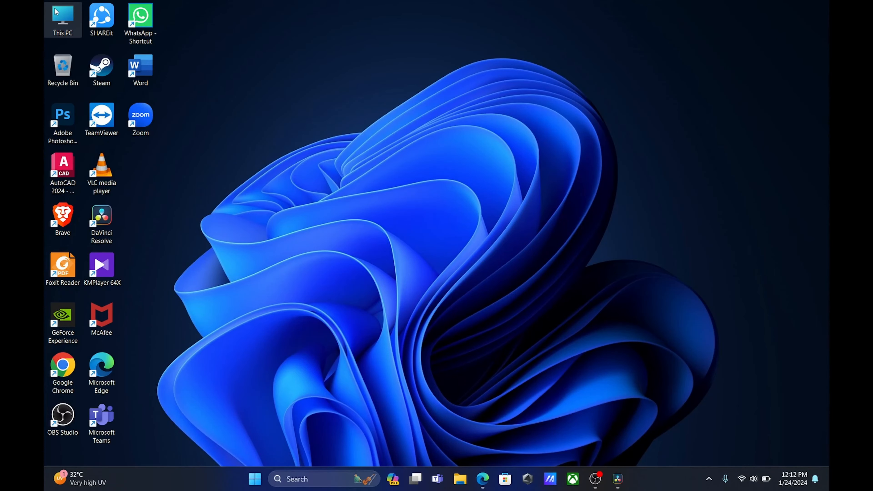
{"action": "double_click", "coordinate": [63, 19]}
{"action": "double_click", "coordinate": [565, 148]}
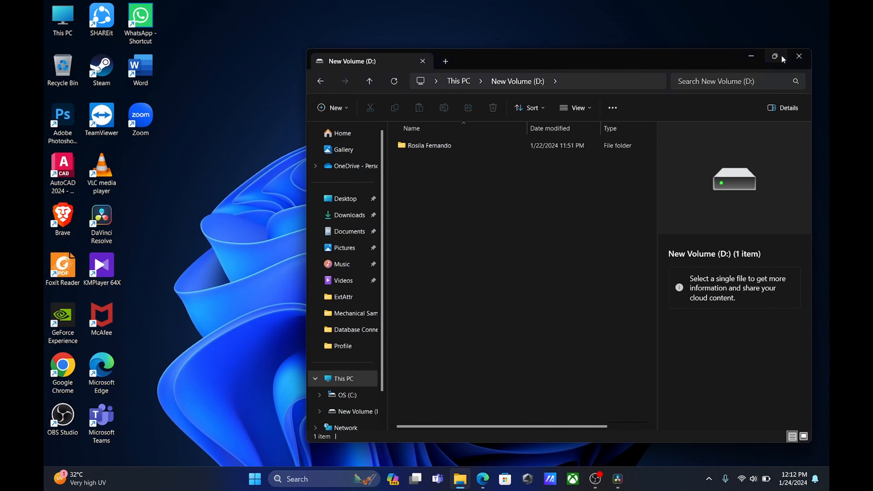
{"action": "left_click", "coordinate": [774, 56]}
{"action": "double_click", "coordinate": [256, 91]}
{"action": "double_click", "coordinate": [262, 110]}
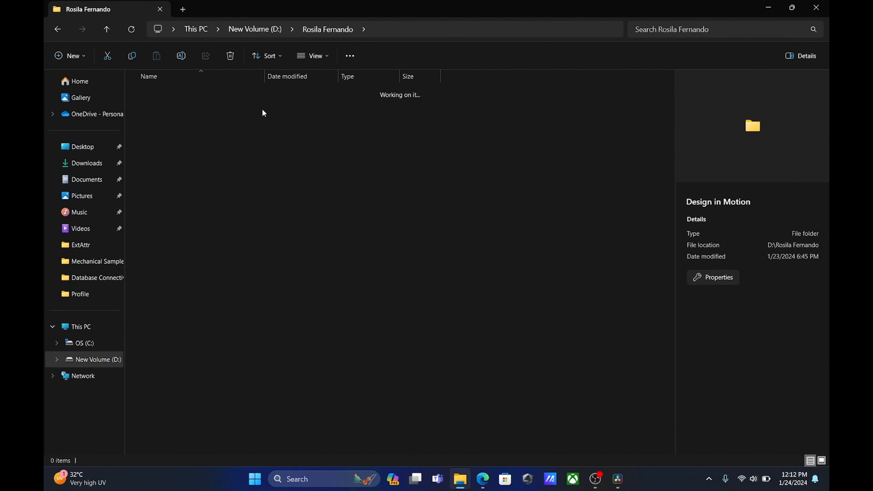
{"action": "double_click", "coordinate": [293, 110]}
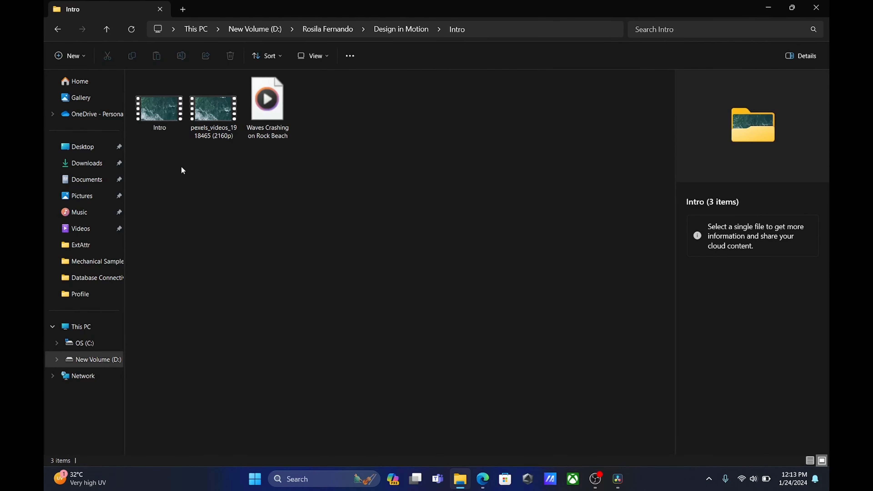